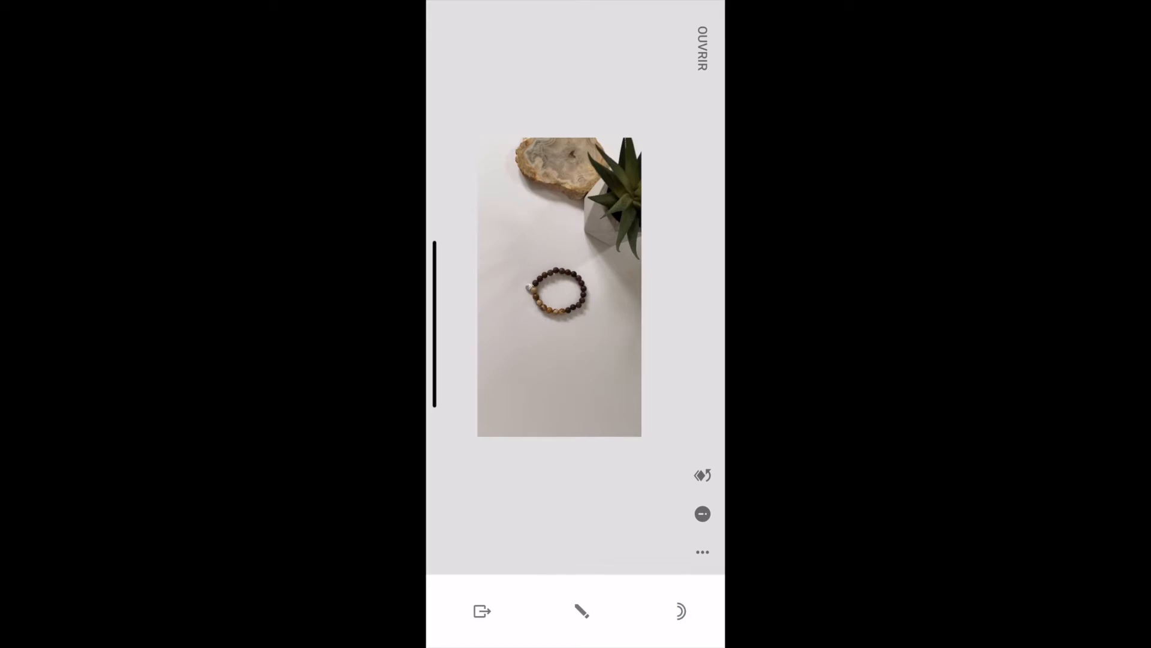
Step: Open the photo's image tuning adjustments (Retouches image) and set the brightness (Luminosité) to +29
left_click(691, 318)
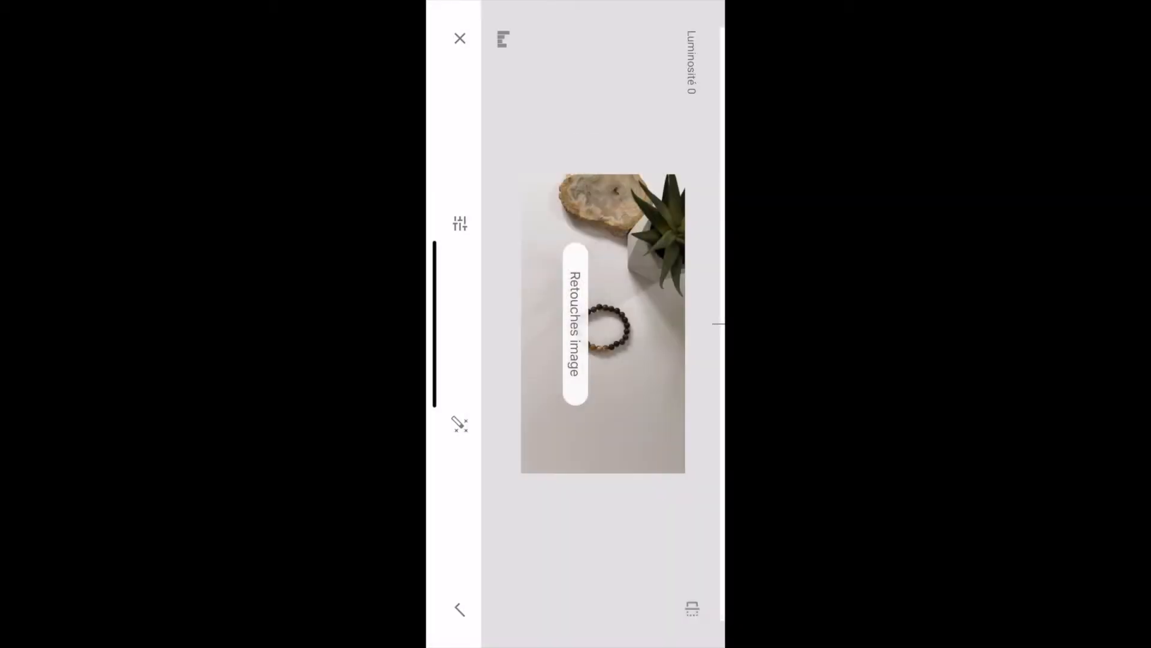
left_click(460, 223)
left_click(576, 324)
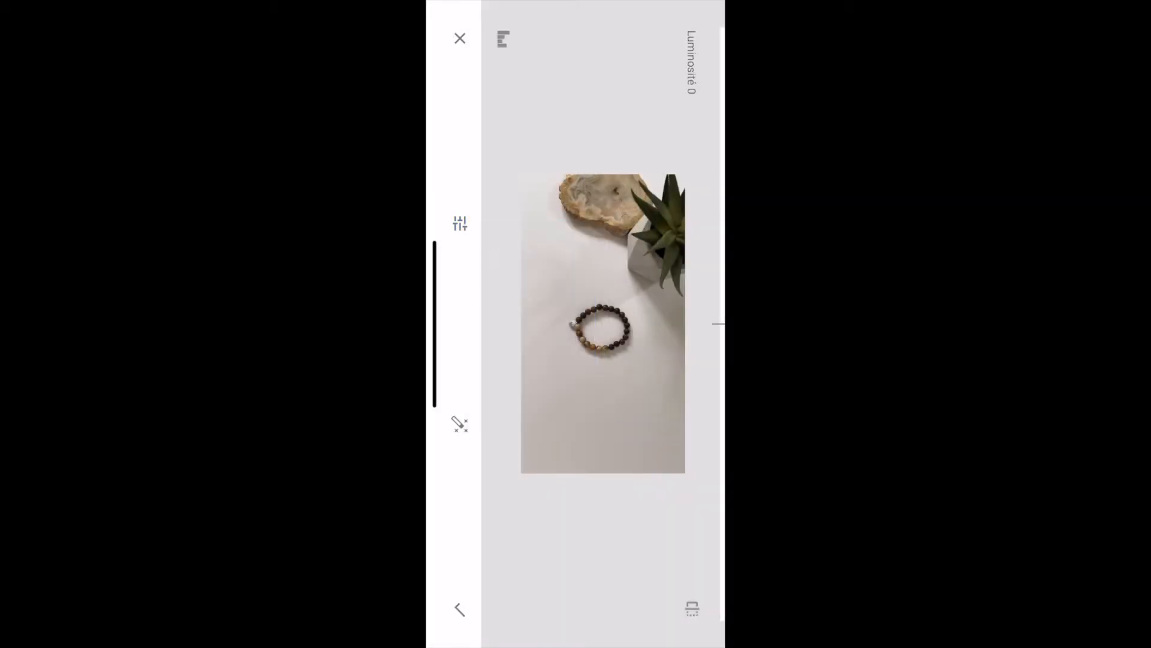
left_click_drag(603, 288, 602, 418)
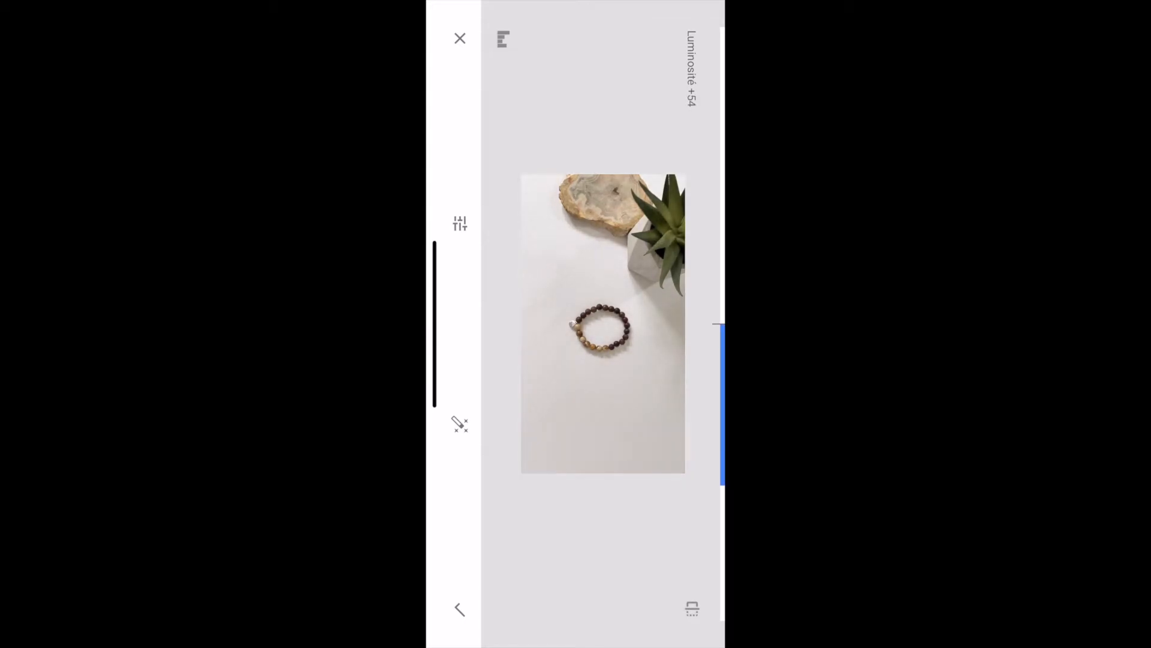
left_click_drag(602, 464, 602, 357)
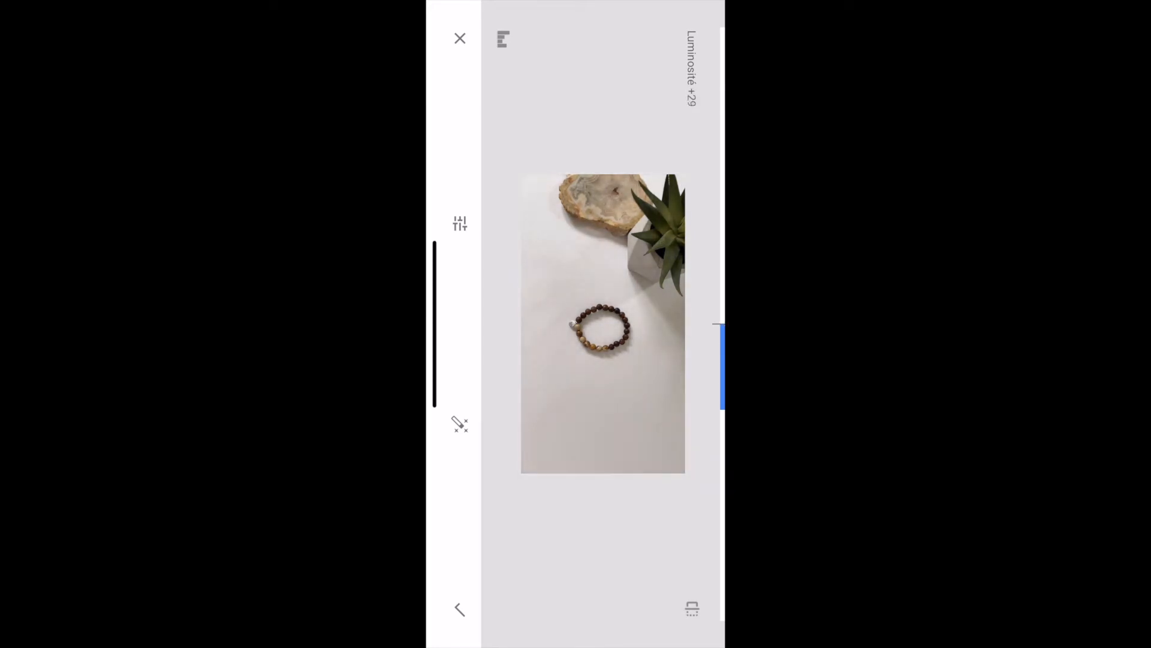
Step: Set the bracelet photo's contrast (Contraste) to +31
left_click_drag(599, 324, 570, 324)
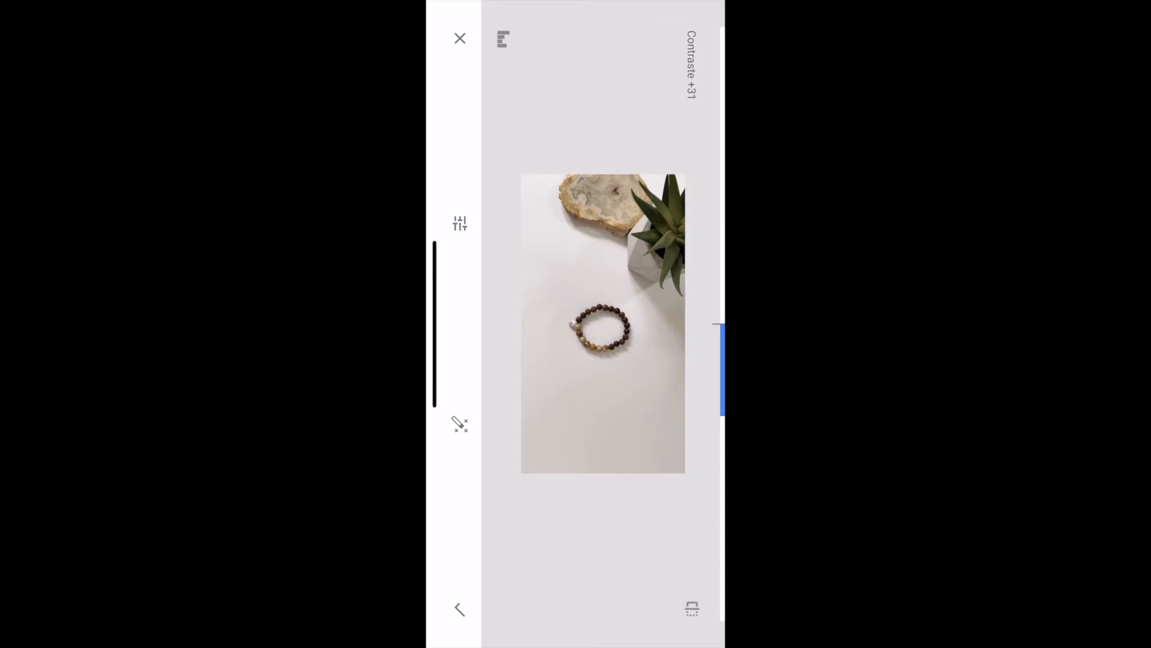
left_click(460, 223)
left_click(535, 324)
left_click_drag(602, 324, 603, 401)
Step: Set the photo's Clarté adjustment to +30
left_click(460, 223)
left_click_drag(603, 323, 525, 324)
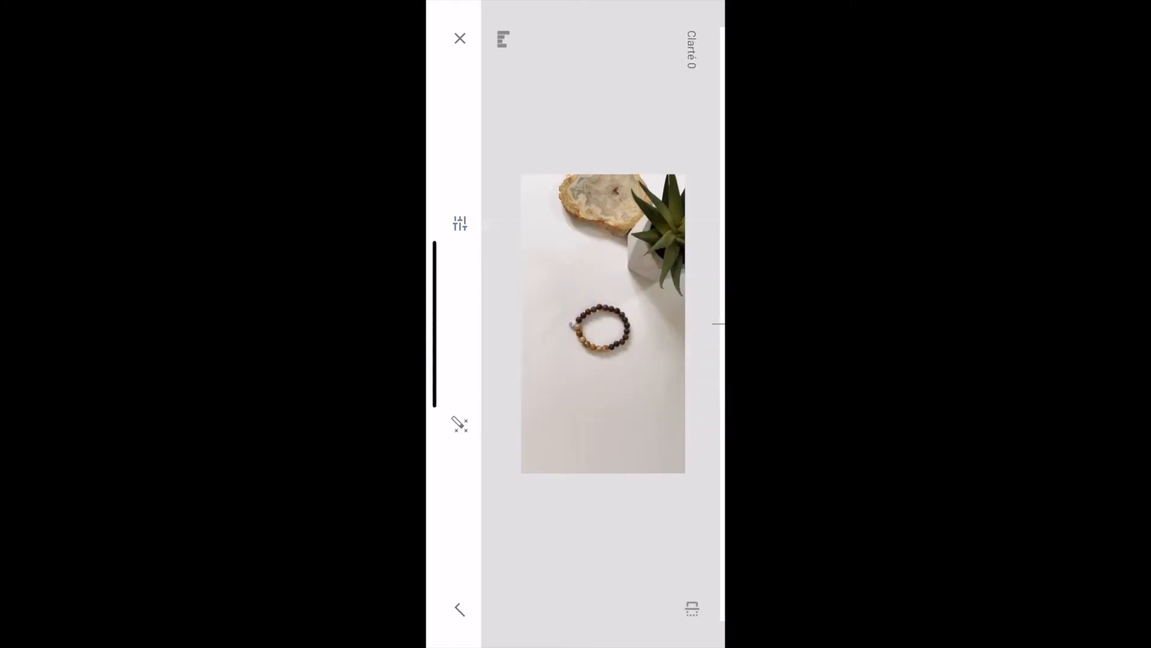
left_click(460, 223)
left_click(575, 324)
left_click_drag(602, 324, 602, 414)
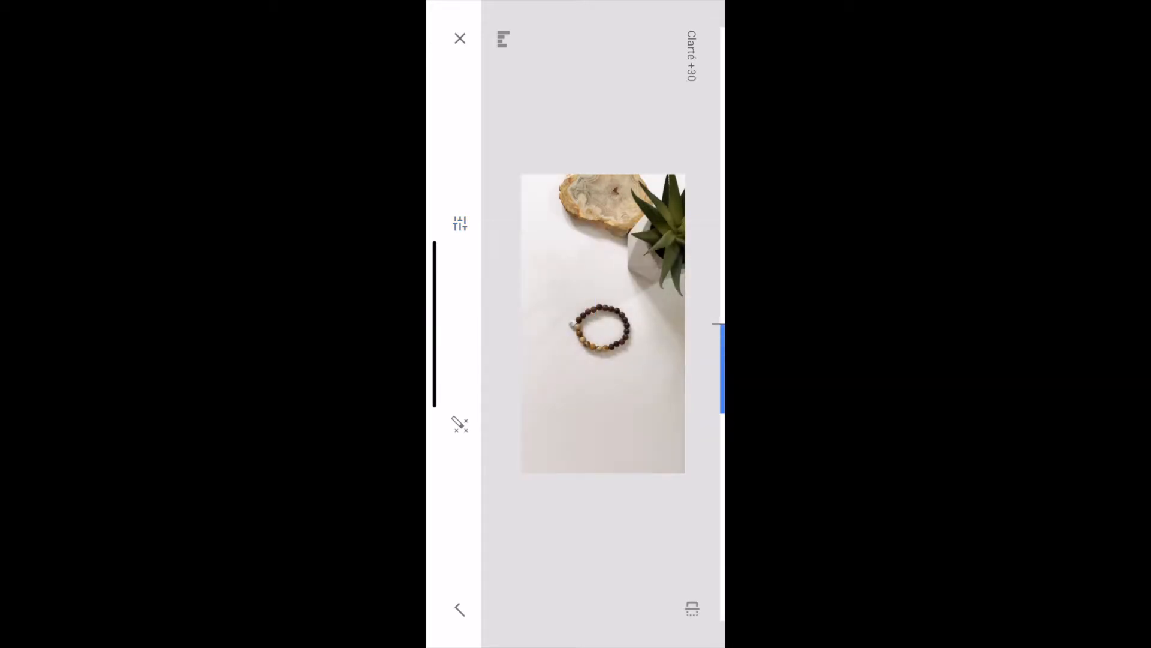
Step: Lower the photo's warmth (Chaleur) to slightly below zero and apply the adjustments
mouse_move(603, 324)
left_mouse_down()
mouse_move(578, 324)
mouse_move(599, 324)
mouse_move(603, 278)
mouse_move(603, 303)
left_mouse_up()
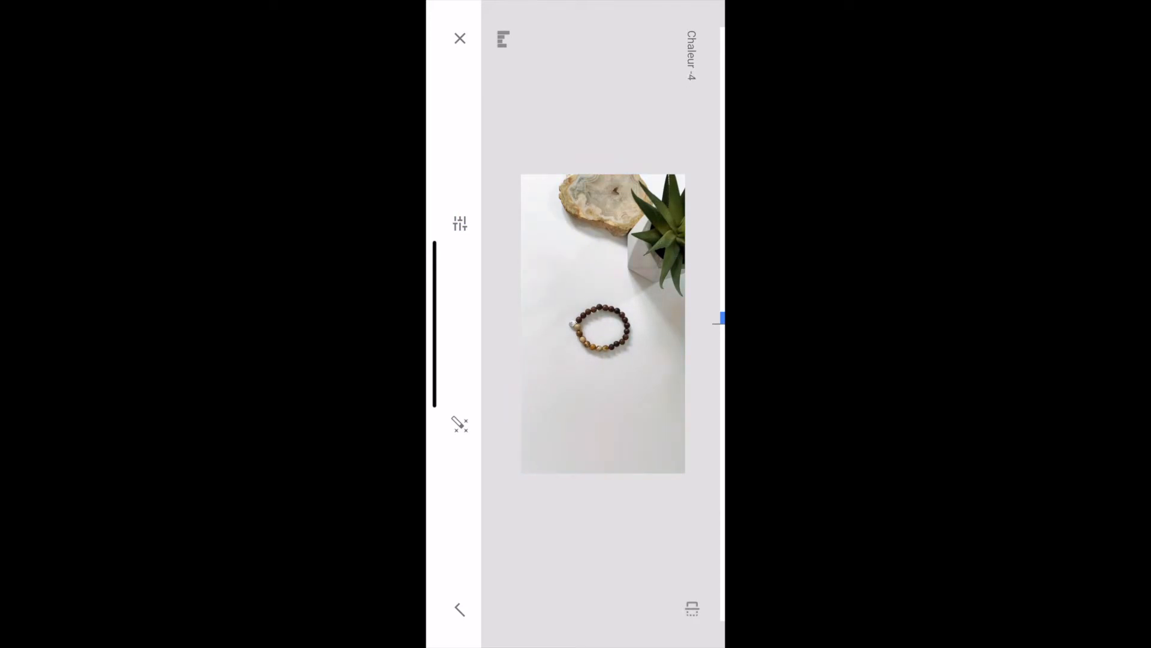
mouse_move(602, 314)
left_mouse_down()
mouse_move(603, 95)
mouse_move(603, 318)
left_mouse_up()
left_click(460, 609)
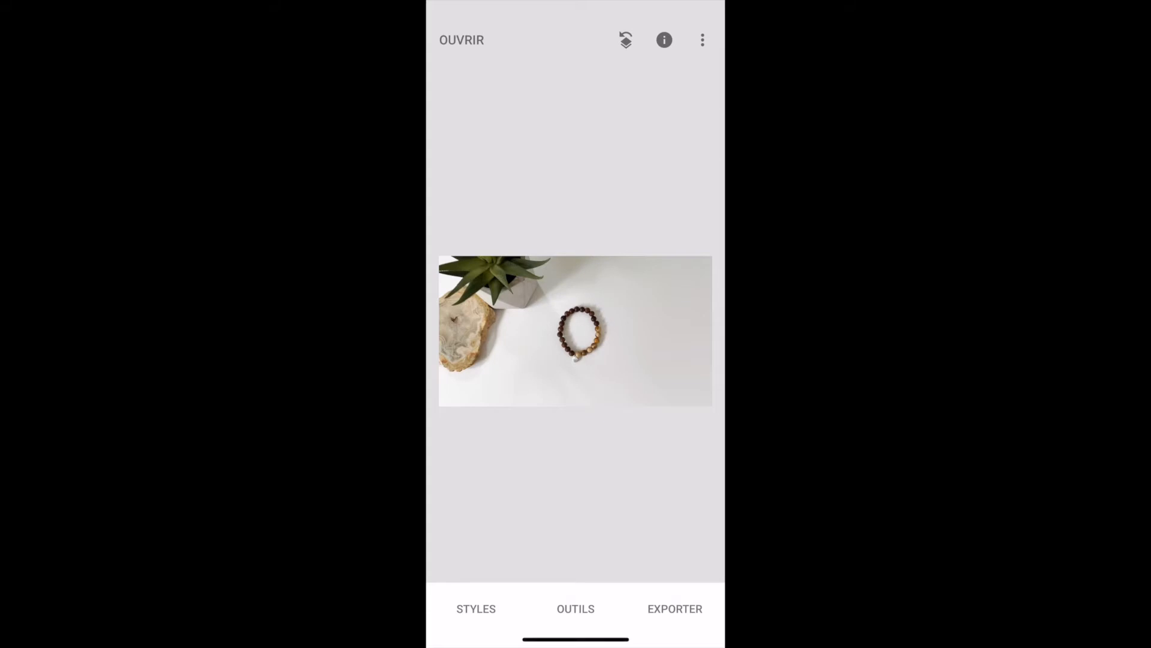
Step: Share the edited photo to the iMac through AirDrop and close the sharing screens
left_click(675, 609)
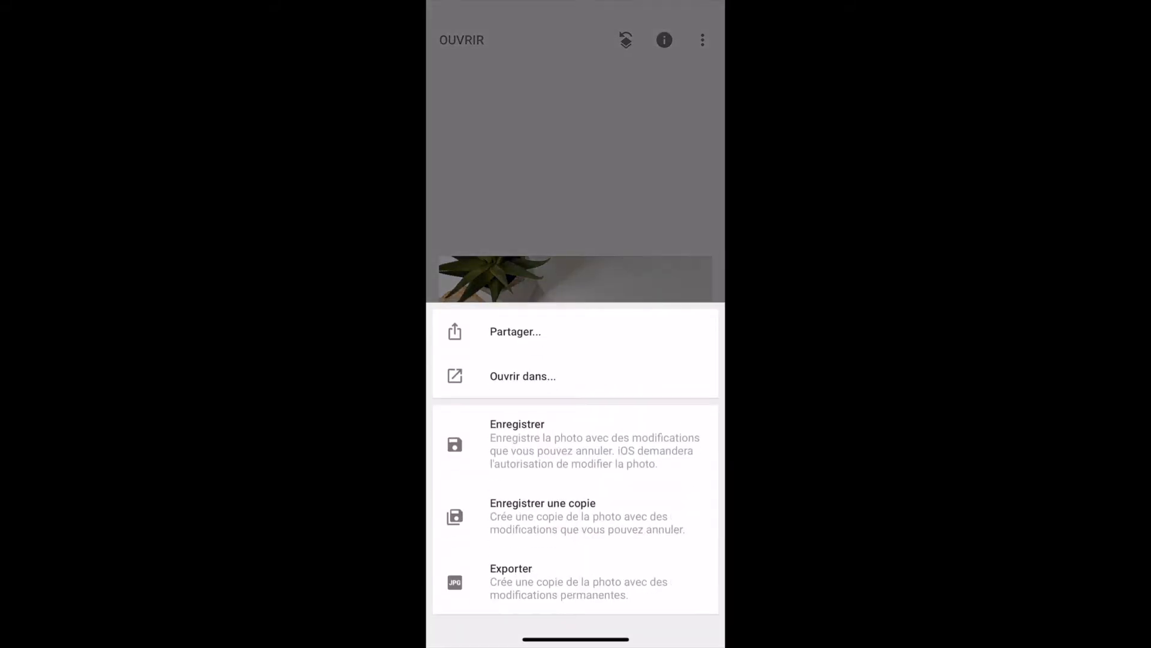
left_click(515, 332)
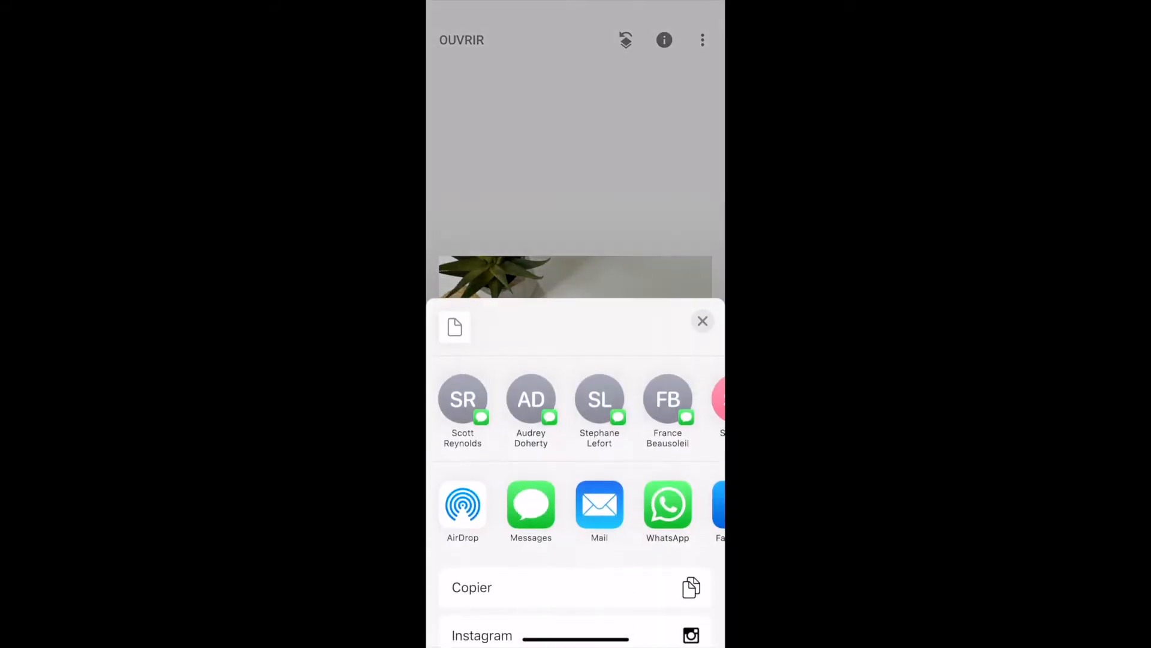
left_click(463, 504)
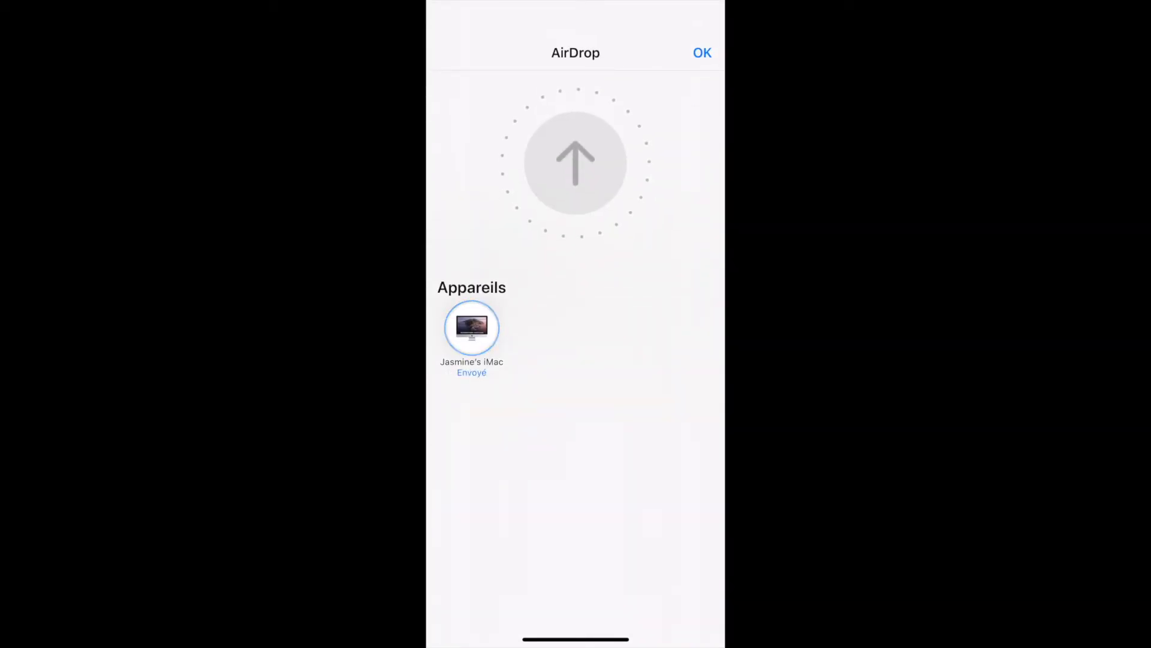
left_click(702, 53)
left_click(702, 321)
left_click_drag(707, 3, 707, 300)
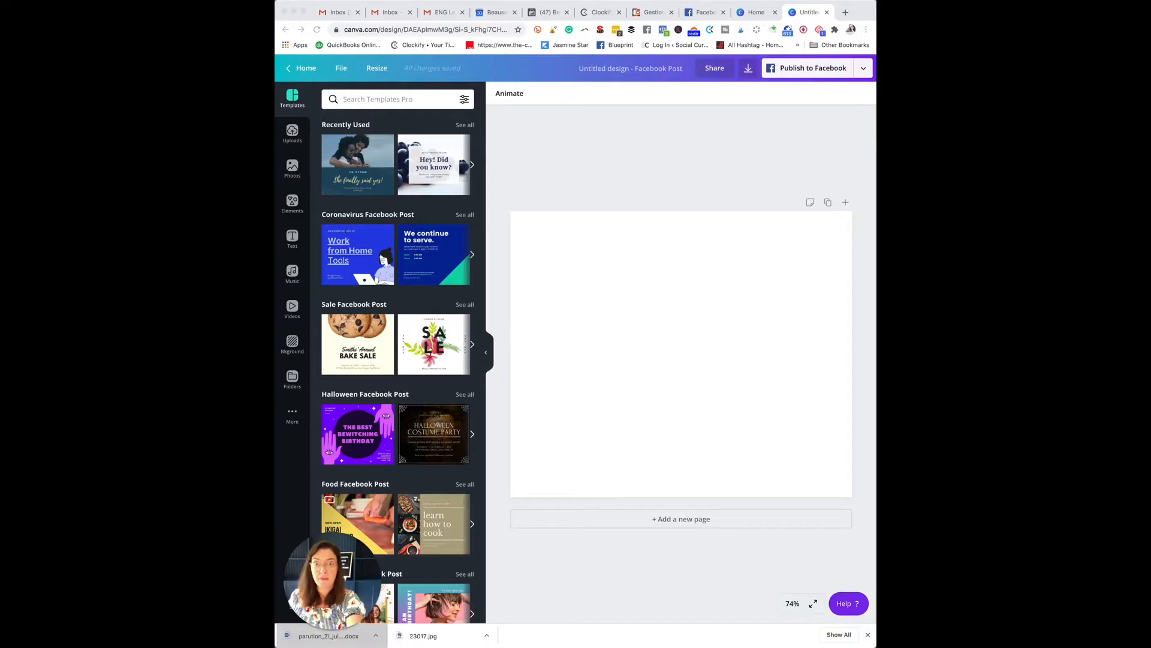
Step: Switch to Canva, add the edited bracelet photo to the blank Facebook post and enlarge it to cover the page
left_click_drag(874, 210, 704, 256)
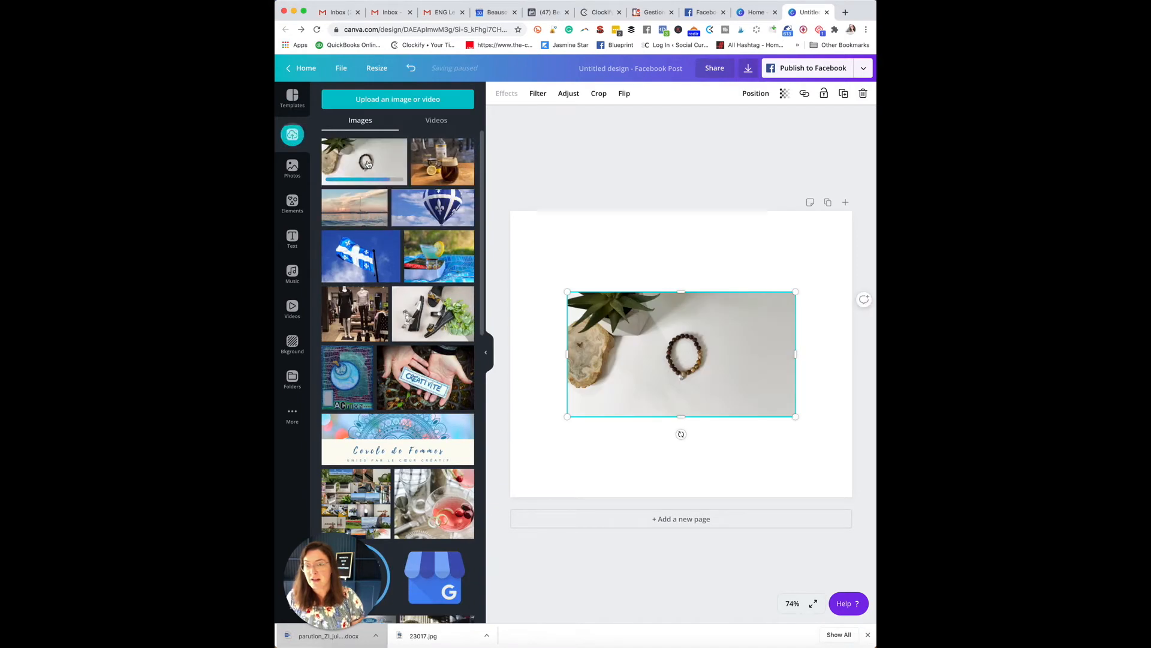
left_click_drag(568, 291, 516, 232)
left_click_drag(794, 253, 876, 214)
left_click_drag(504, 415, 383, 562)
left_click_drag(717, 450, 743, 451)
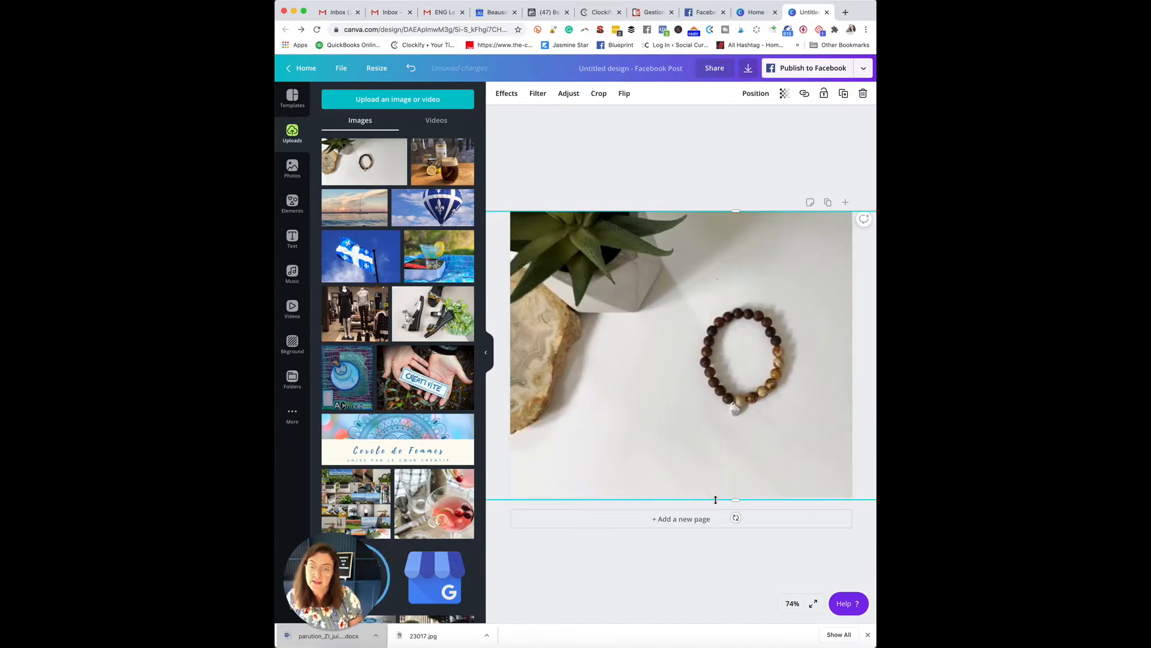
Step: Fit the photo to the page height and shift it left so the bracelet sits near the page centre
mouse_move(733, 499)
left_mouse_down()
mouse_move(733, 451)
mouse_move(738, 497)
left_mouse_up()
left_click_drag(736, 379, 719, 379)
scroll(804, 385, "right", 3)
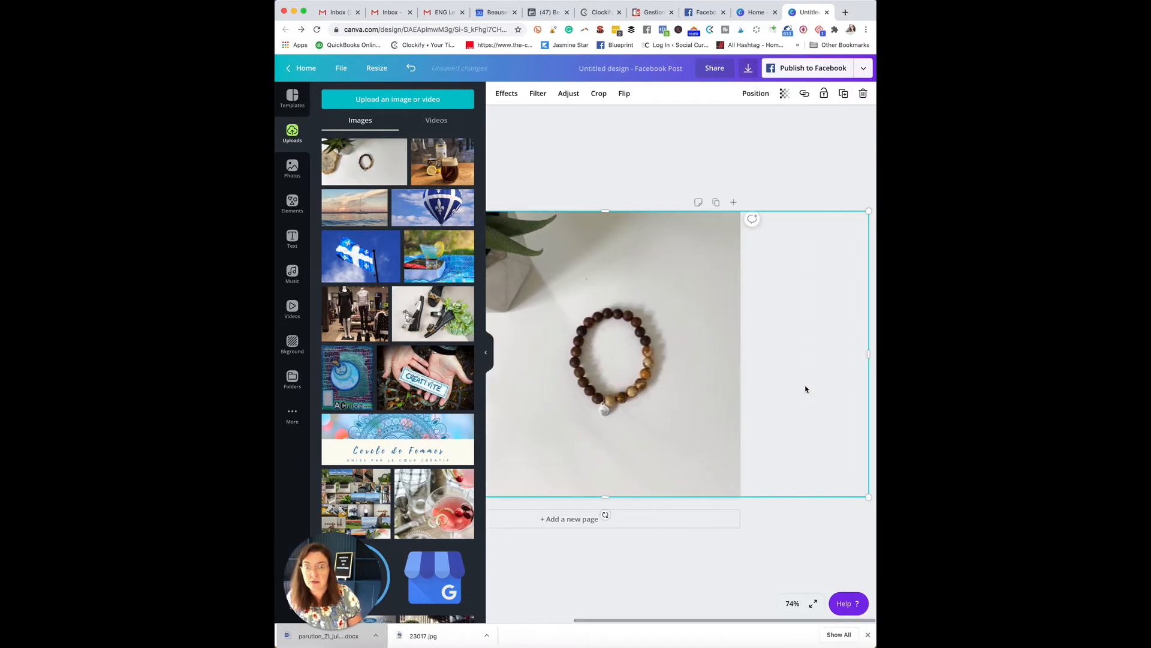
mouse_move(869, 352)
left_mouse_down()
mouse_move(797, 350)
mouse_move(853, 356)
left_mouse_up()
left_click_drag(725, 370, 700, 368)
left_click_drag(824, 358, 852, 355)
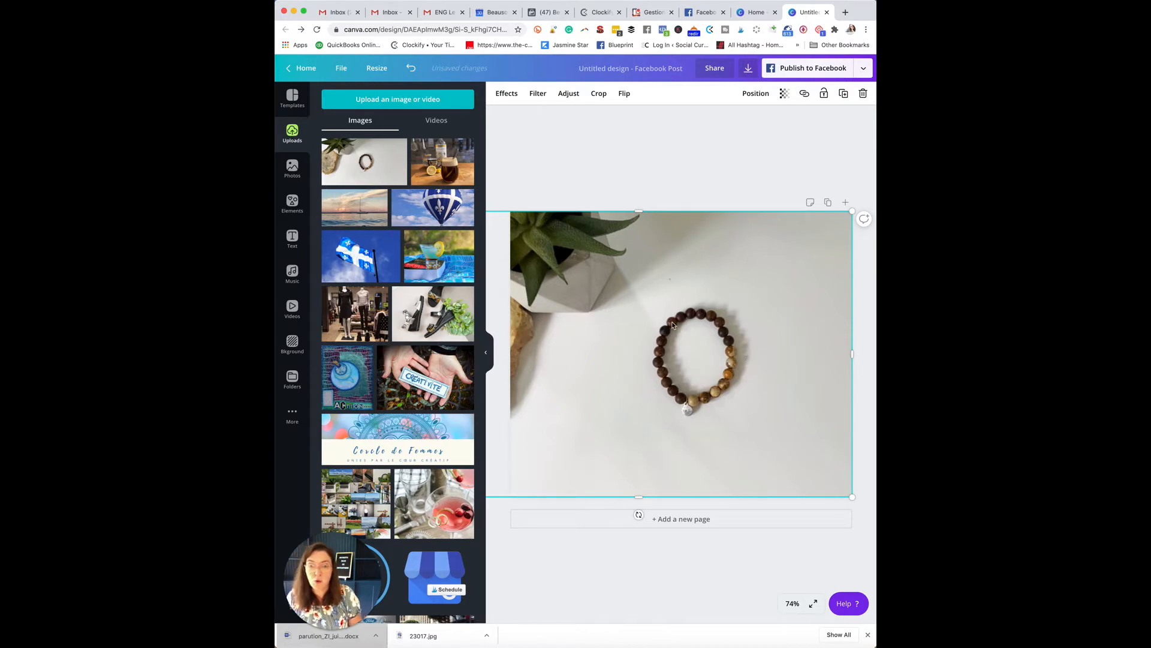
left_click_drag(682, 361, 653, 361)
left_click_drag(825, 355, 852, 354)
left_click_drag(745, 365, 758, 364)
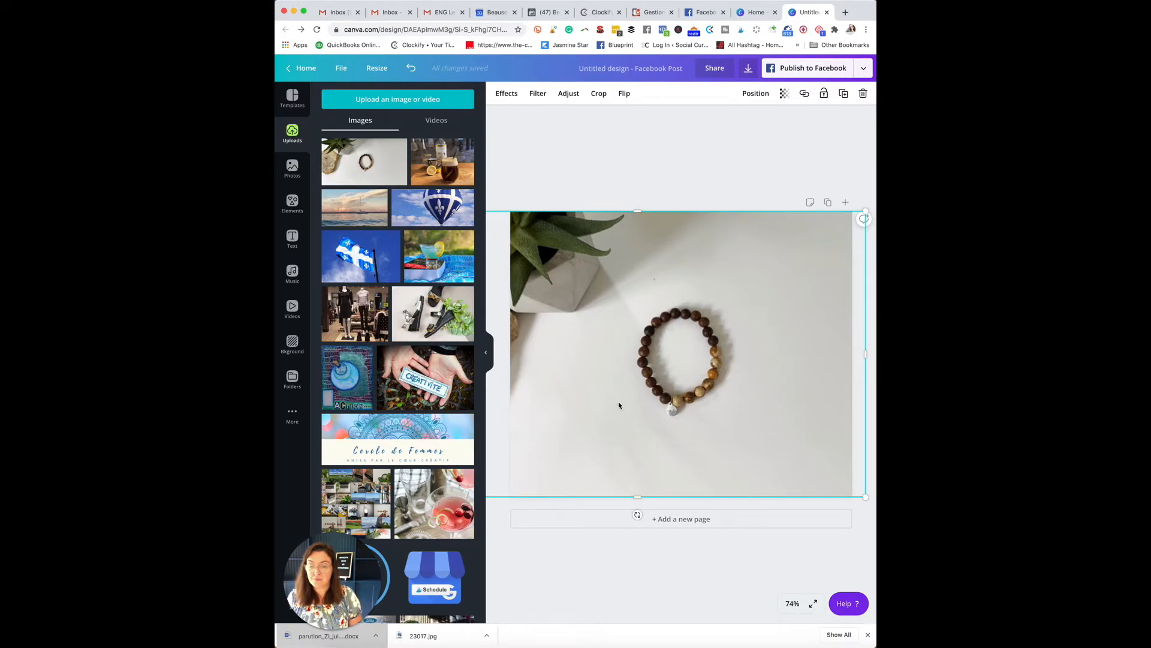
Step: Try the Festive filter on the bracelet photo at intensity 17
left_click(537, 93)
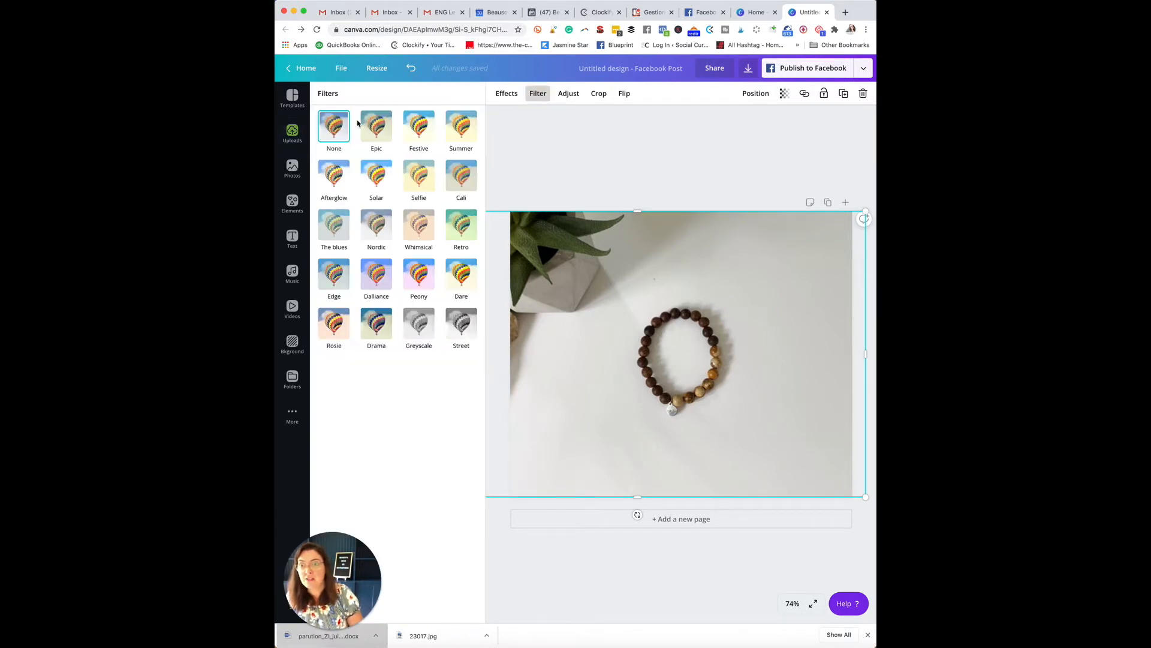
left_click(427, 133)
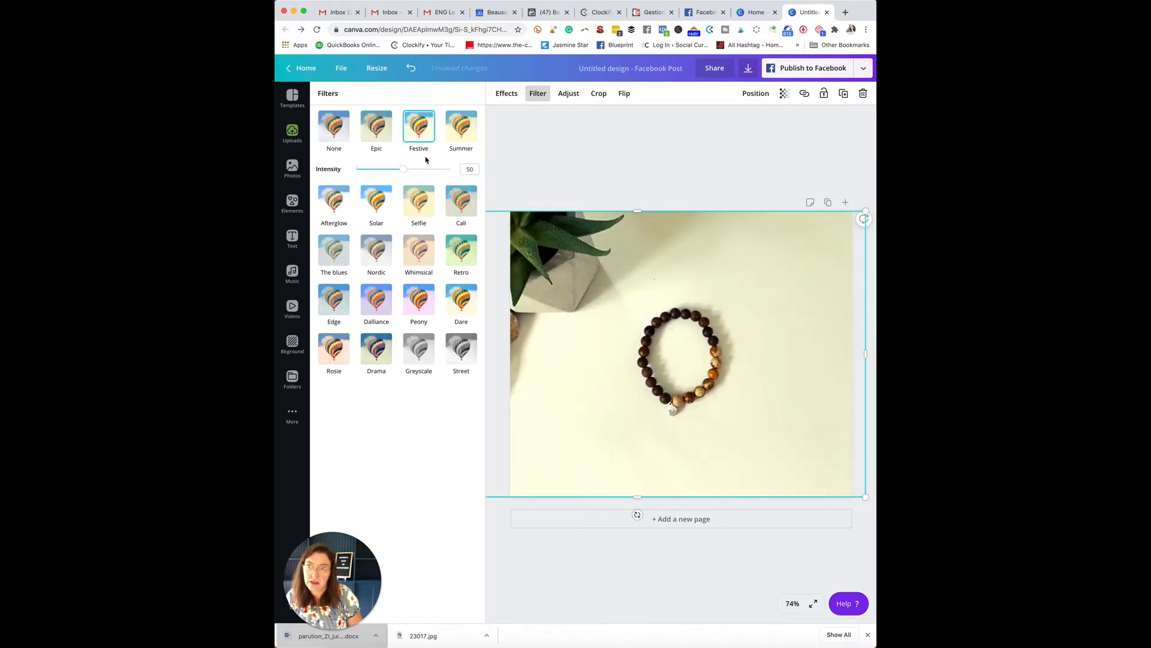
left_click_drag(400, 170, 373, 172)
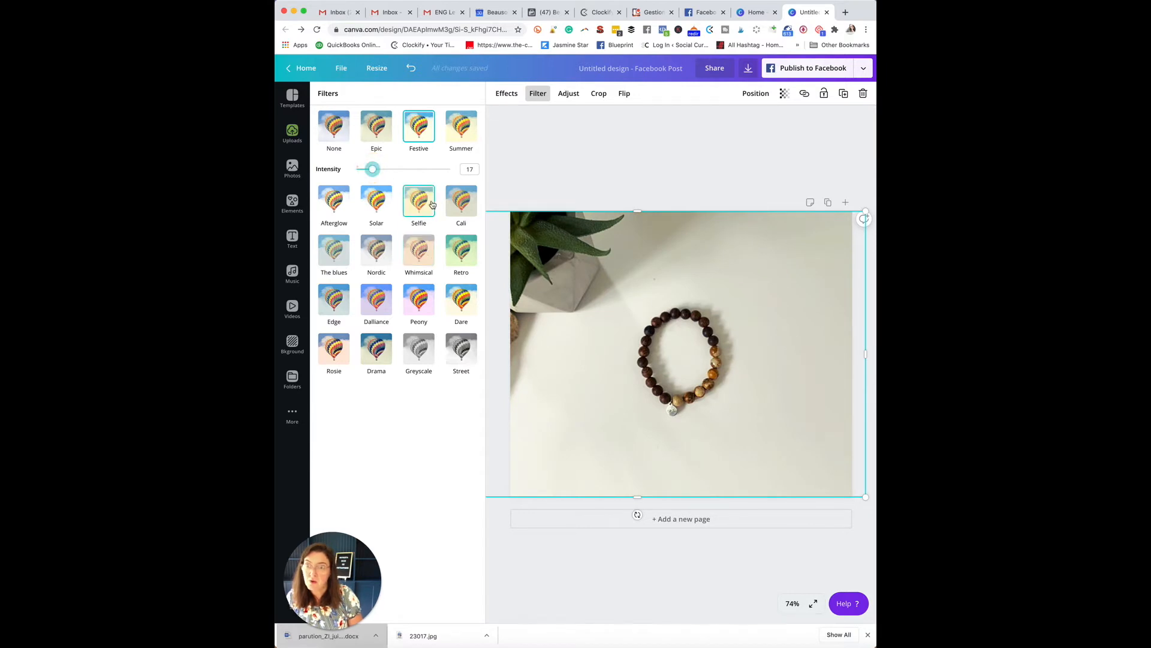
Step: Apply the Solar filter to the bracelet photo at intensity 43
left_click(384, 209)
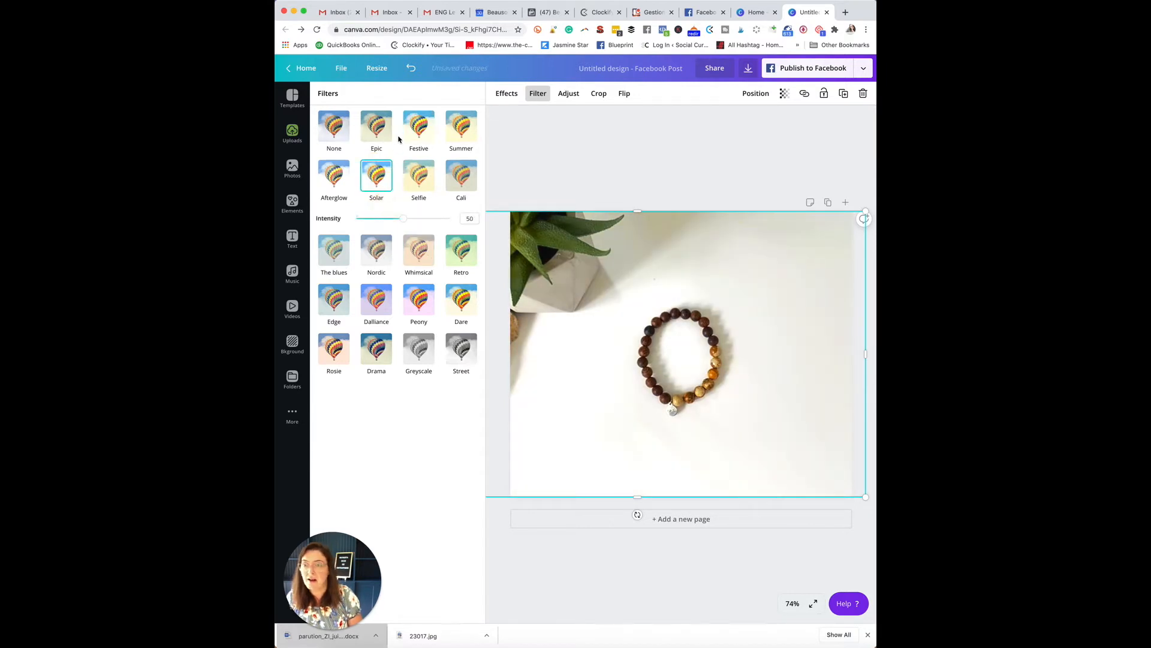
left_click_drag(408, 223, 400, 224)
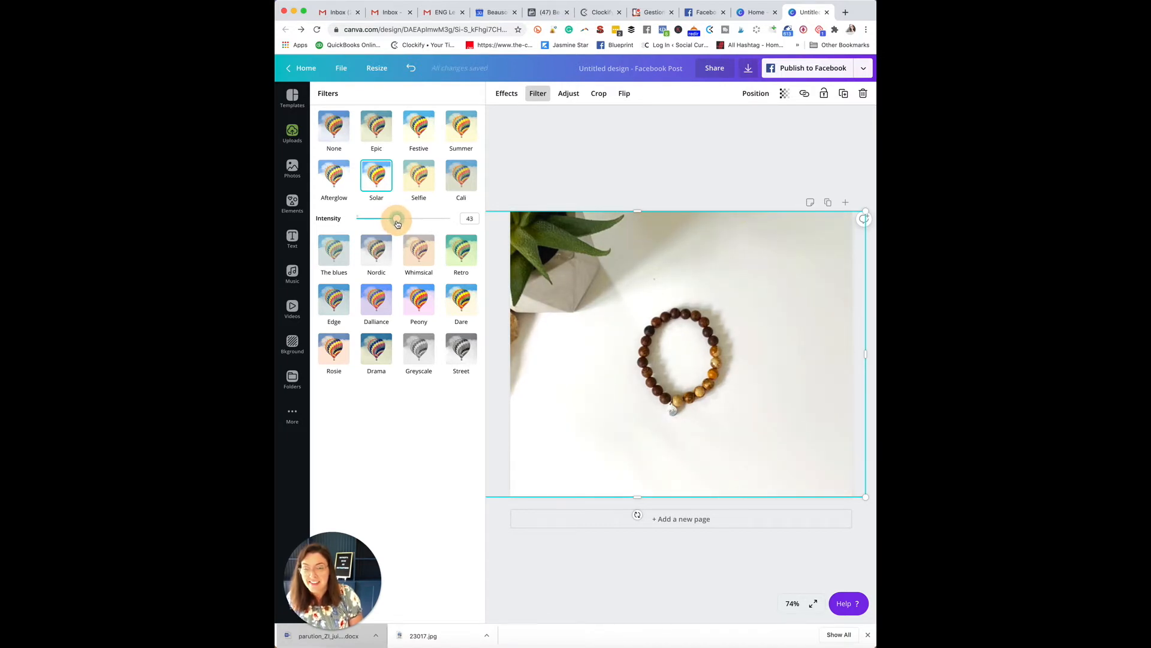
left_click(566, 174)
Step: Add the scalloped badge from the full set of shapes and place it over the page's lower-right corner
left_click(292, 202)
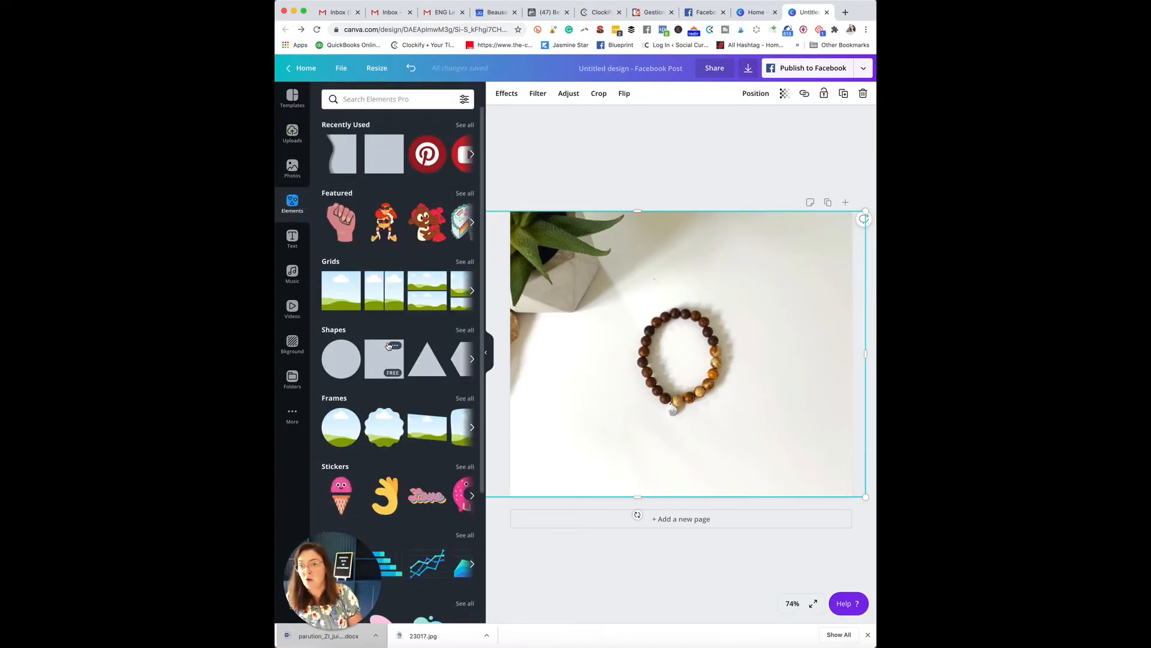
scroll(389, 345, "right", 1)
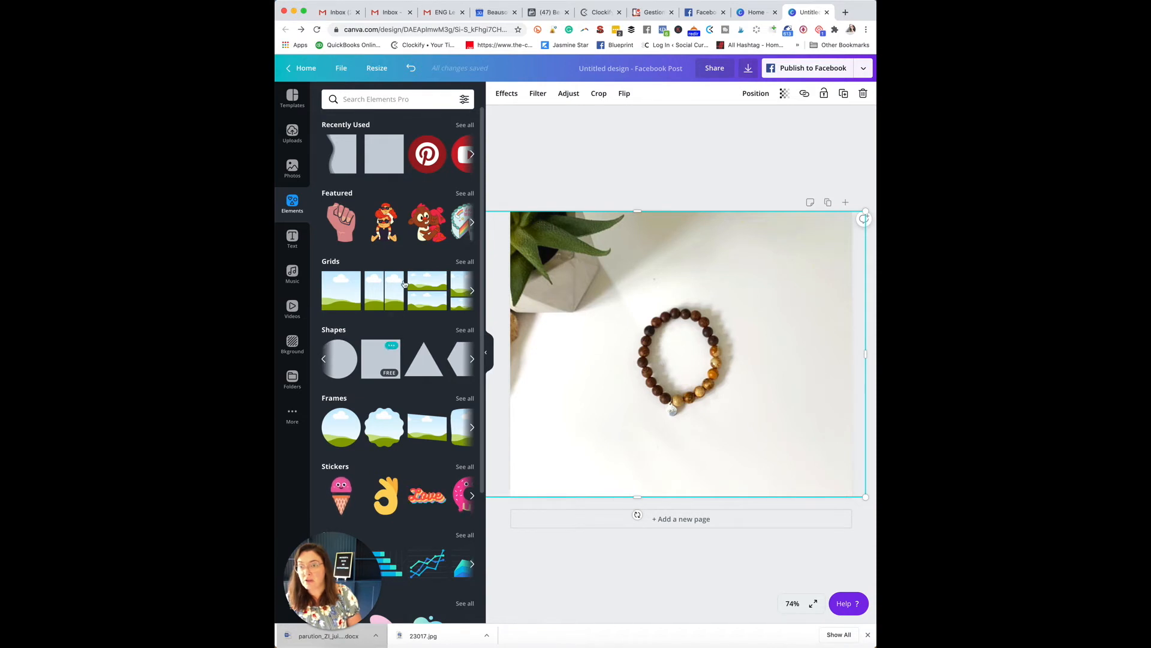
scroll(389, 346, "down", 4)
scroll(395, 284, "down", 5)
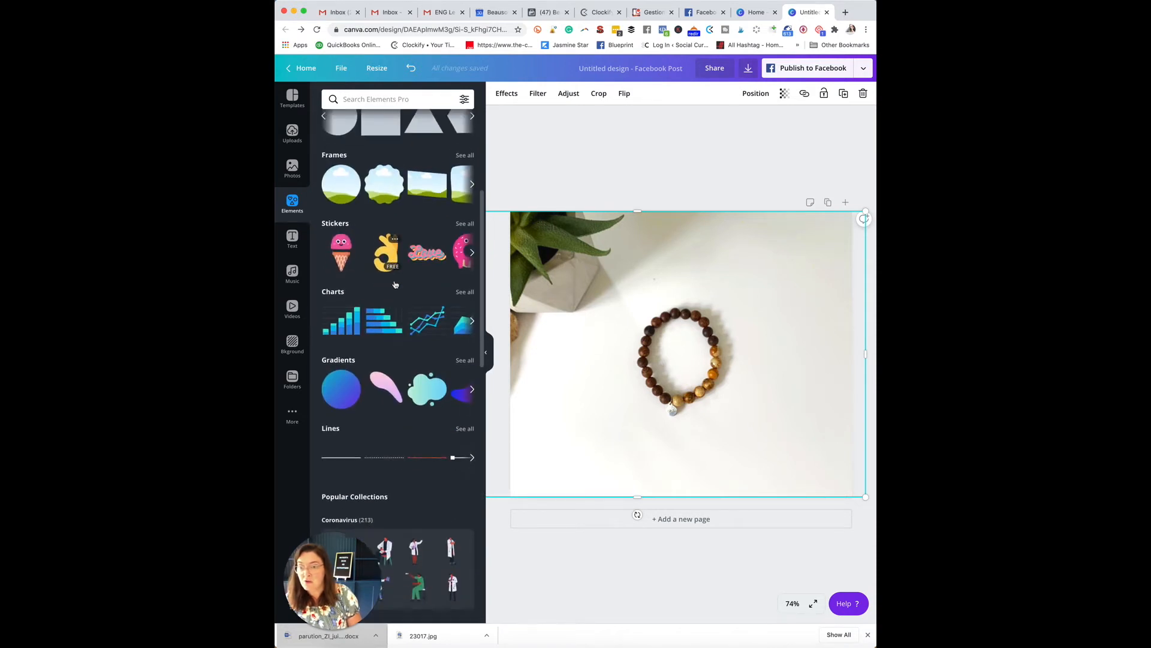
scroll(395, 285, "down", 3)
scroll(395, 284, "up", 12)
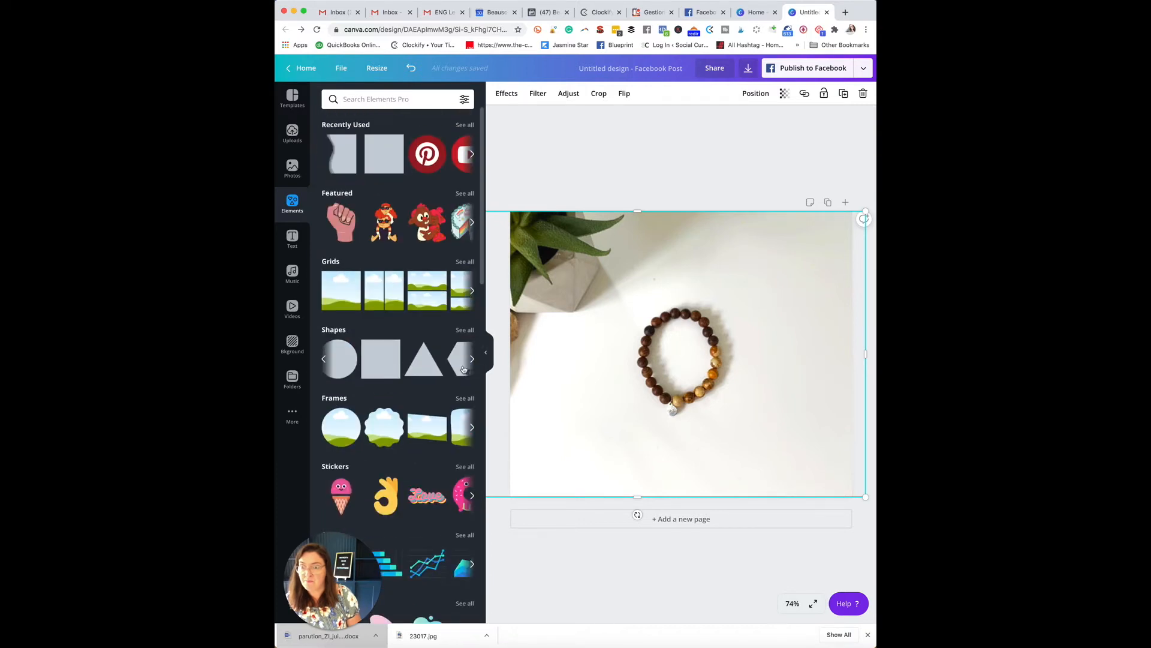
scroll(459, 359, "right", 3)
scroll(462, 367, "right", 4)
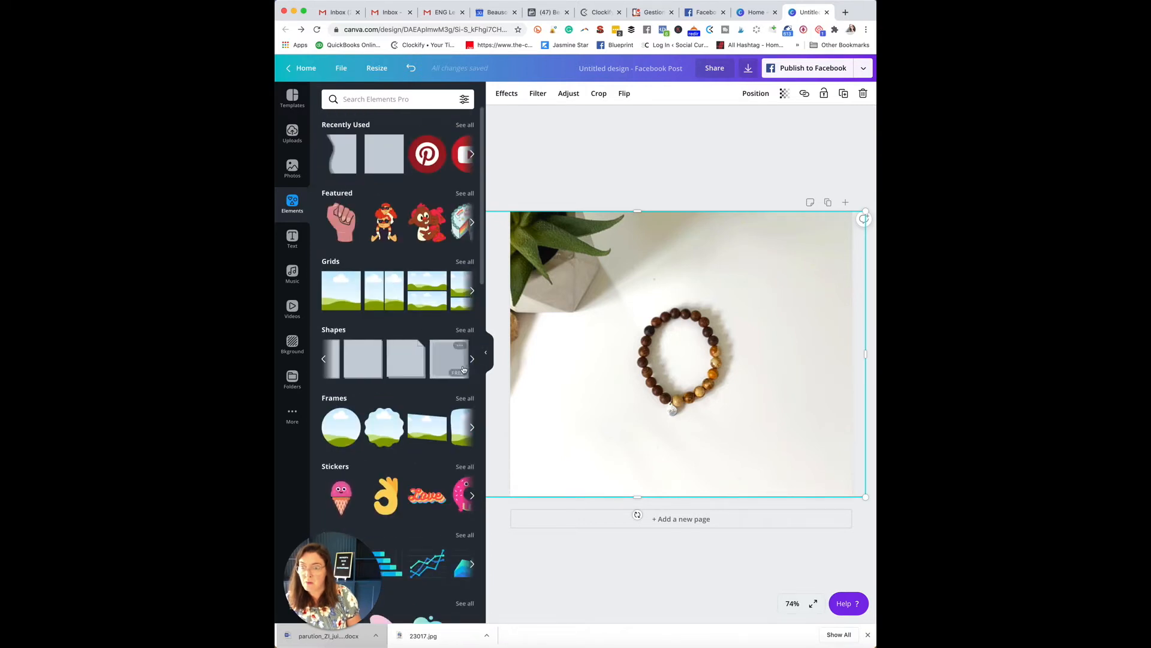
left_click(455, 360)
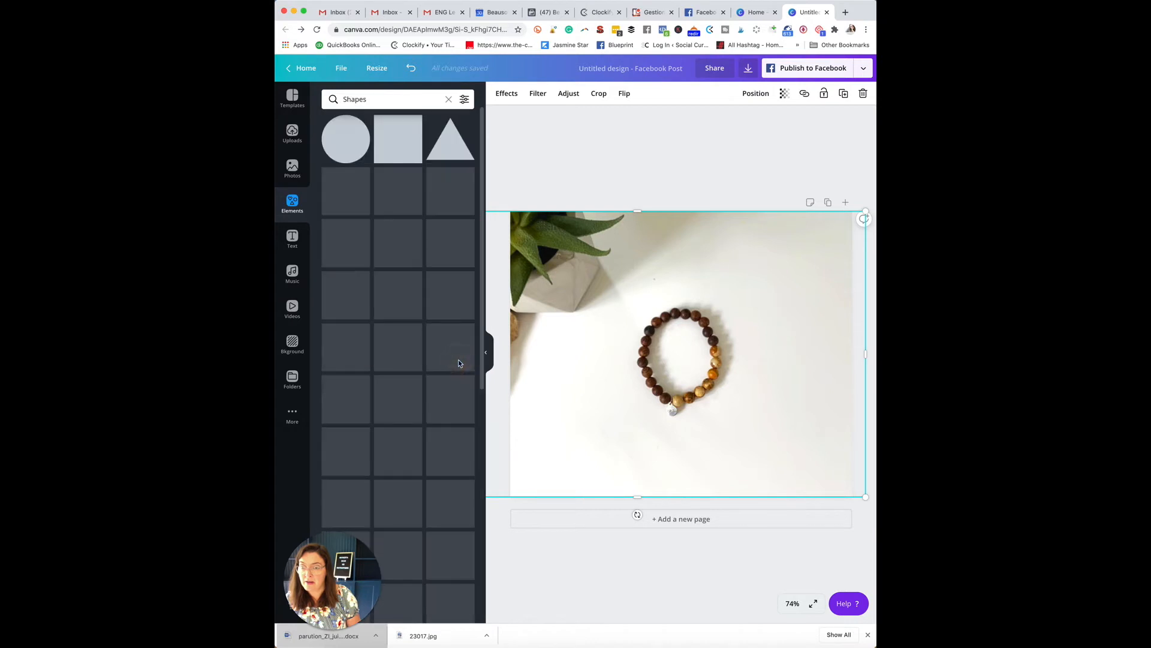
scroll(458, 364, "down", 1)
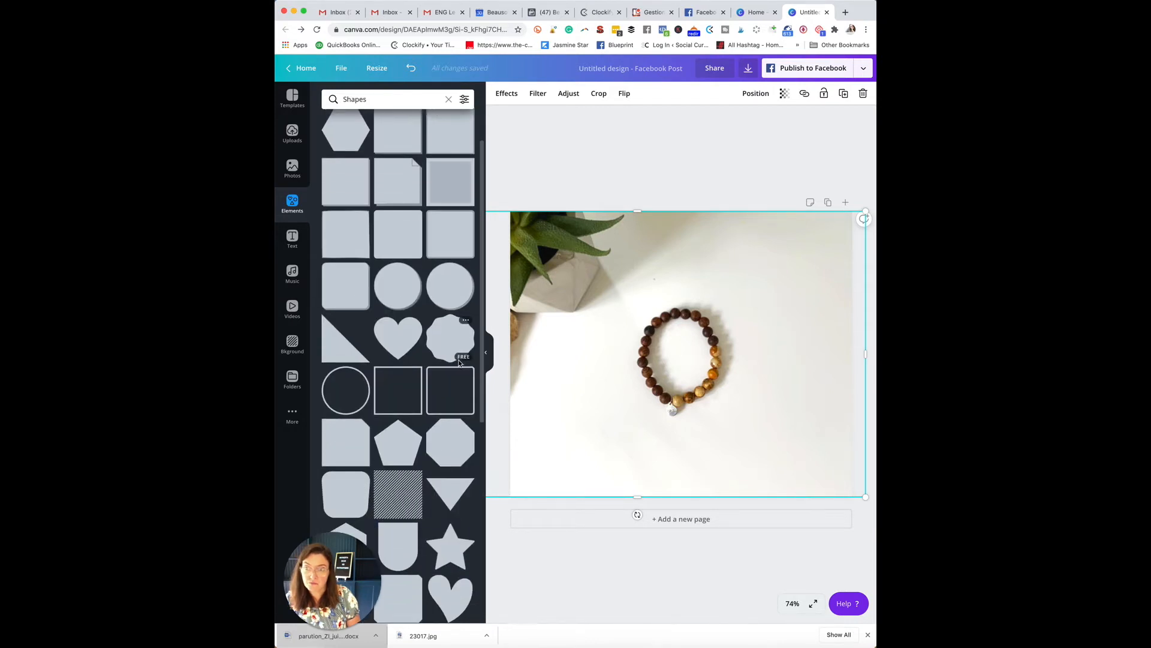
left_click(443, 347)
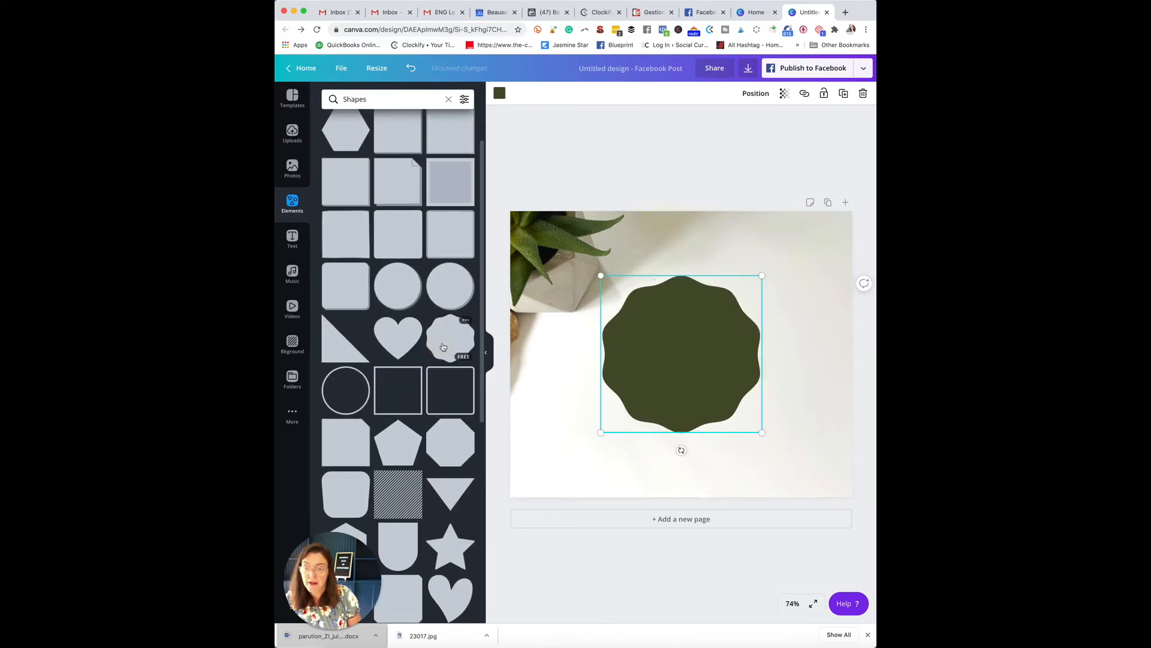
mouse_move(671, 386)
left_mouse_down()
mouse_move(771, 452)
mouse_move(787, 488)
left_mouse_up()
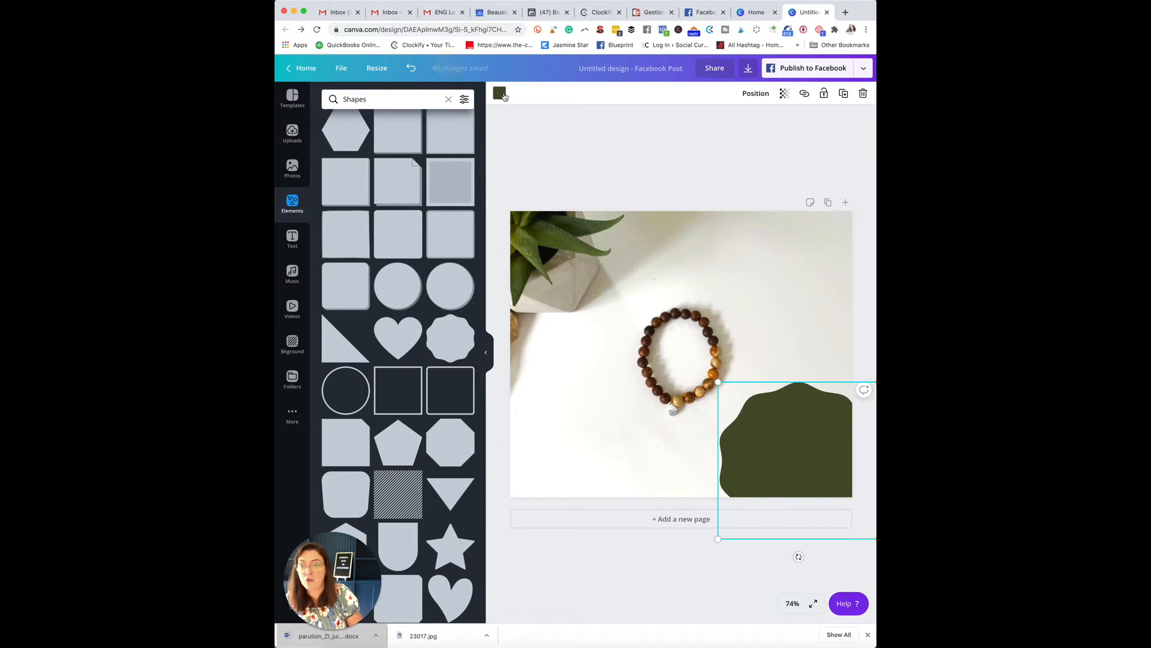
Step: Recolour the scalloped badge with the taupe from the photo colours
left_click(500, 93)
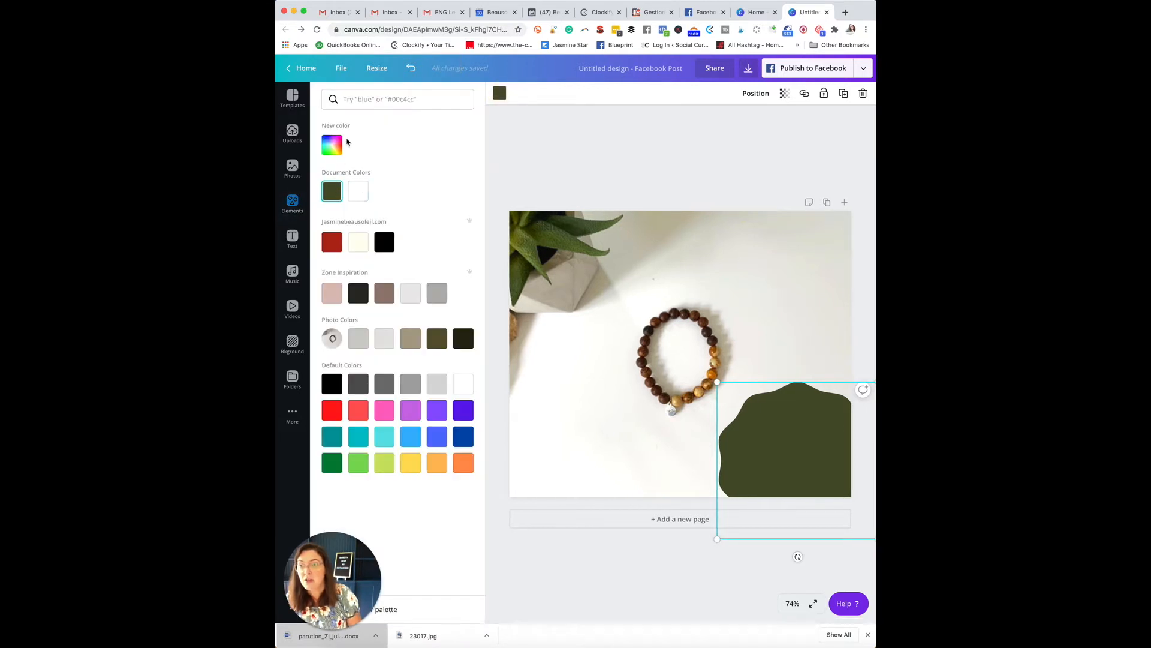
left_click(333, 147)
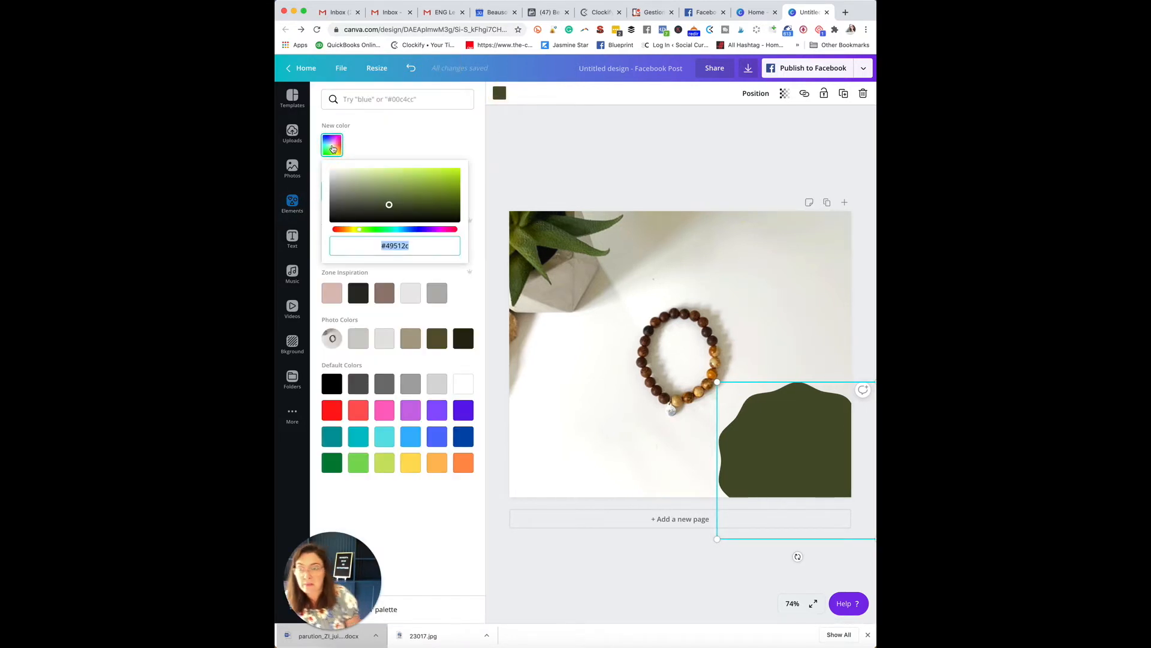
left_click(474, 291)
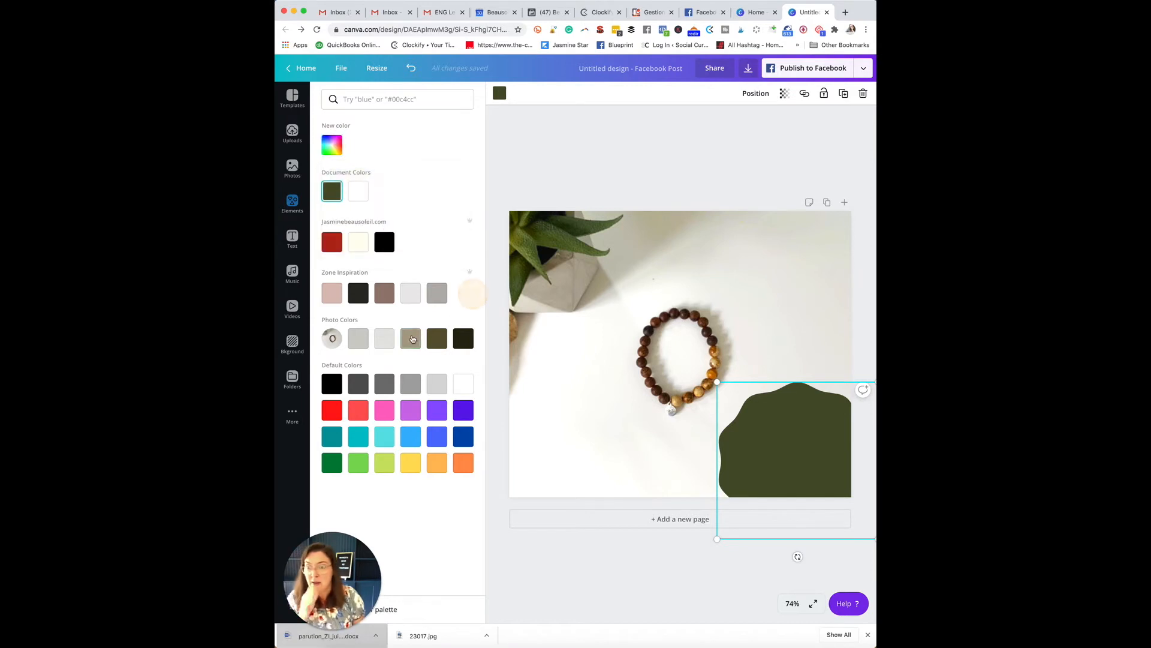
left_click(411, 340)
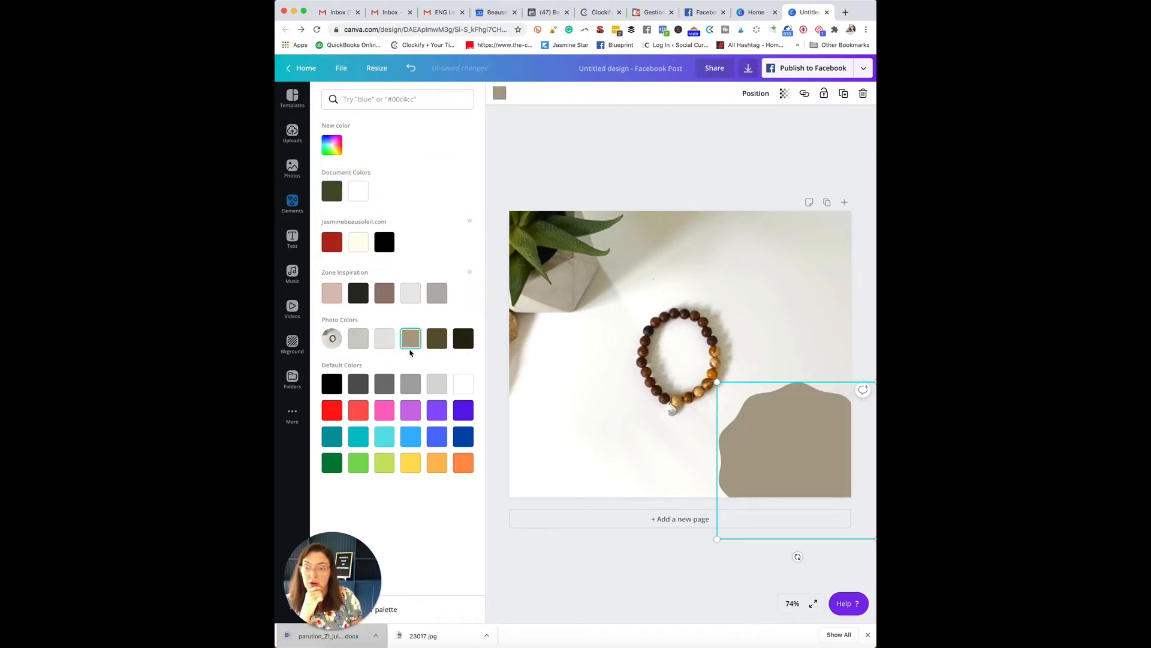
Step: Duplicate the badge, fill the copy with the photo's dark olive and offset it slightly so a taupe edge shows behind
left_click(841, 96)
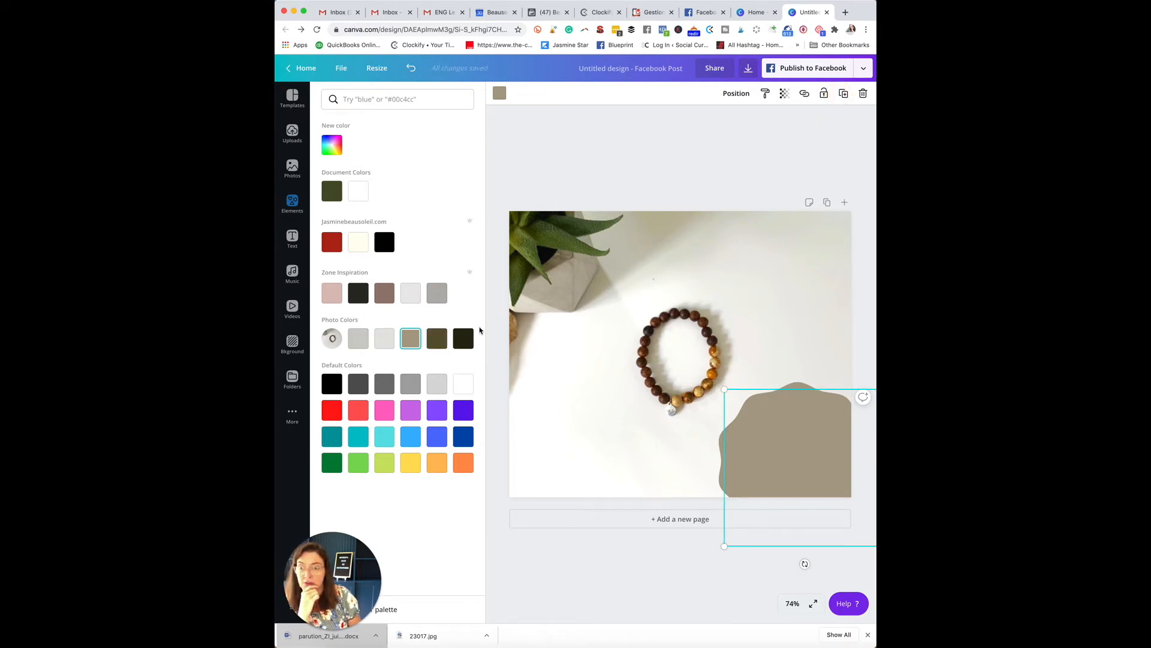
left_click(441, 345)
left_click_drag(815, 449, 810, 443)
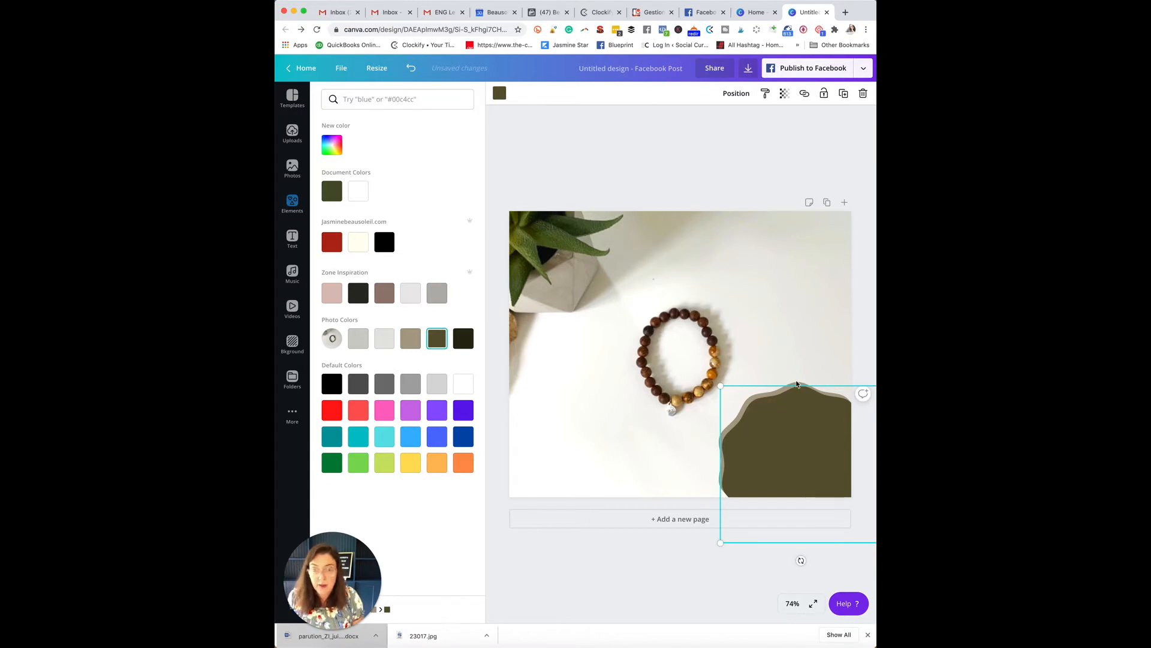
Step: Group the two badges and move the group over the page's upper-right corner
left_click(797, 385, "shift")
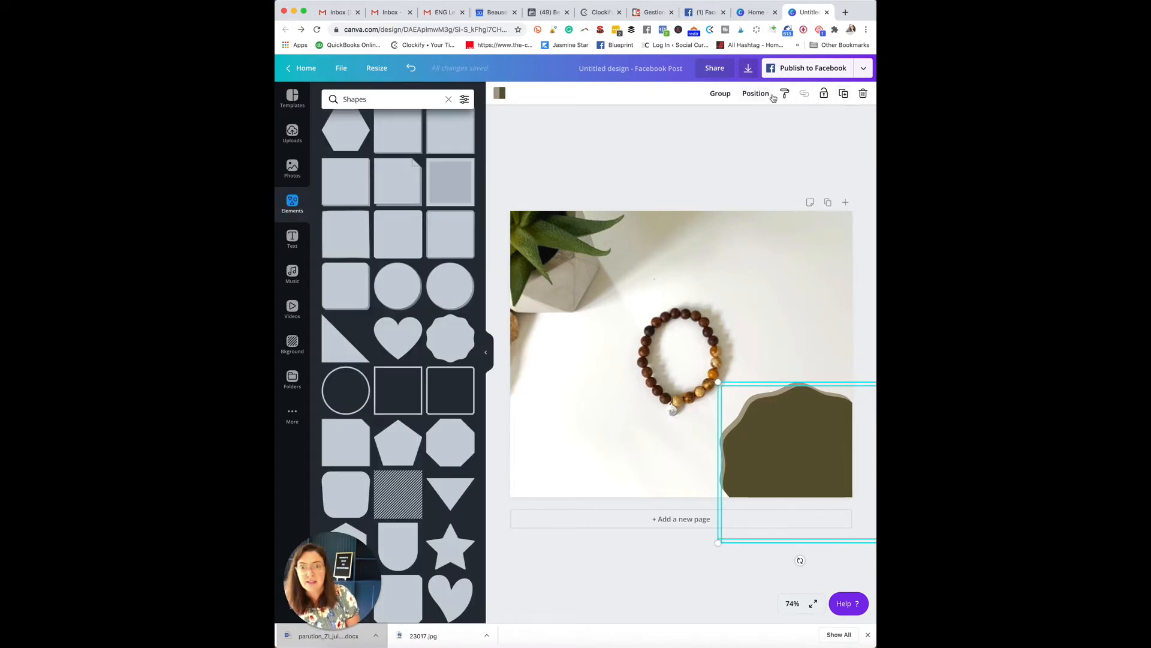
left_click(720, 93)
left_click_drag(791, 463, 793, 256)
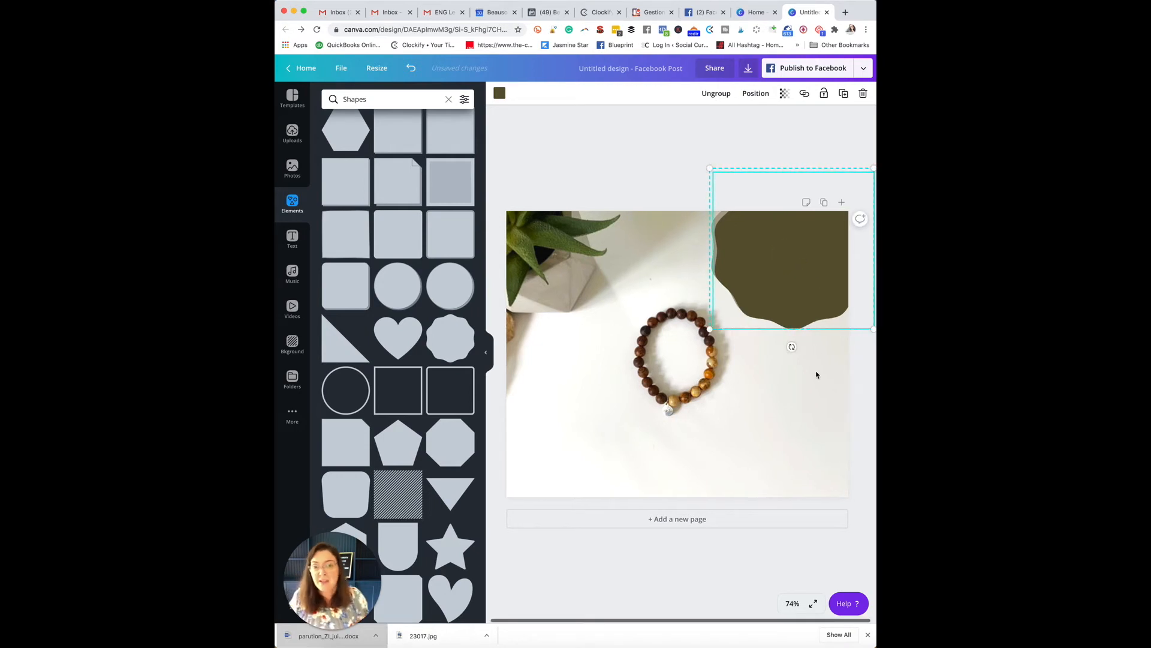
Step: Try white as the front badge's colour and restore the dark olive from the photo colours
left_click(500, 94)
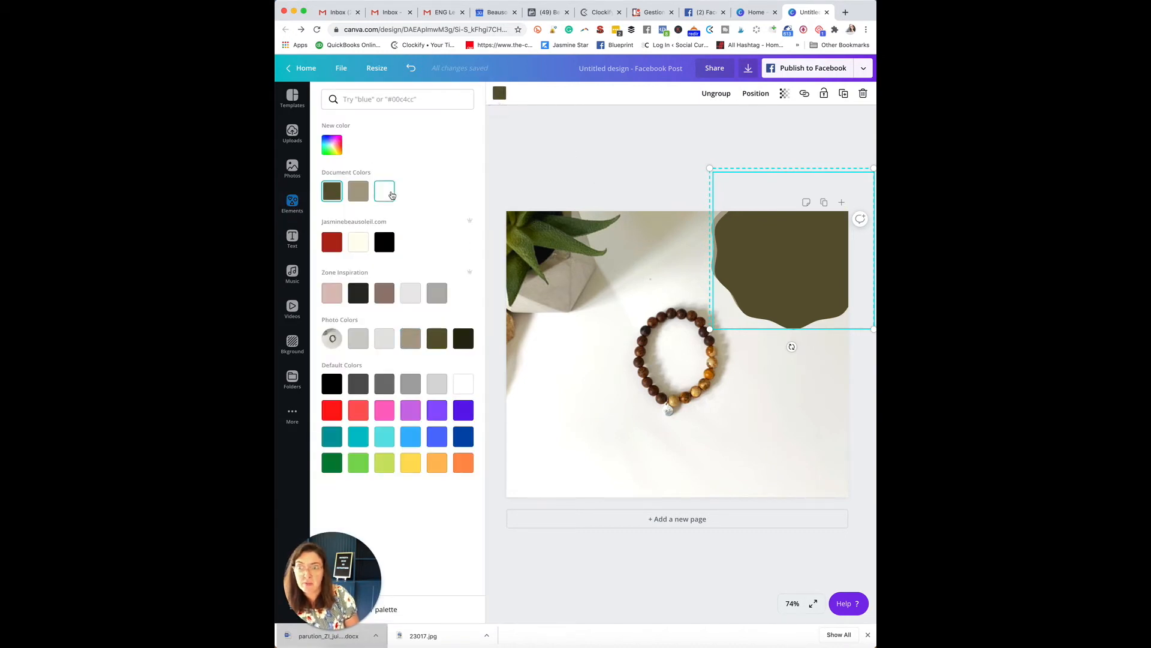
left_click(389, 193)
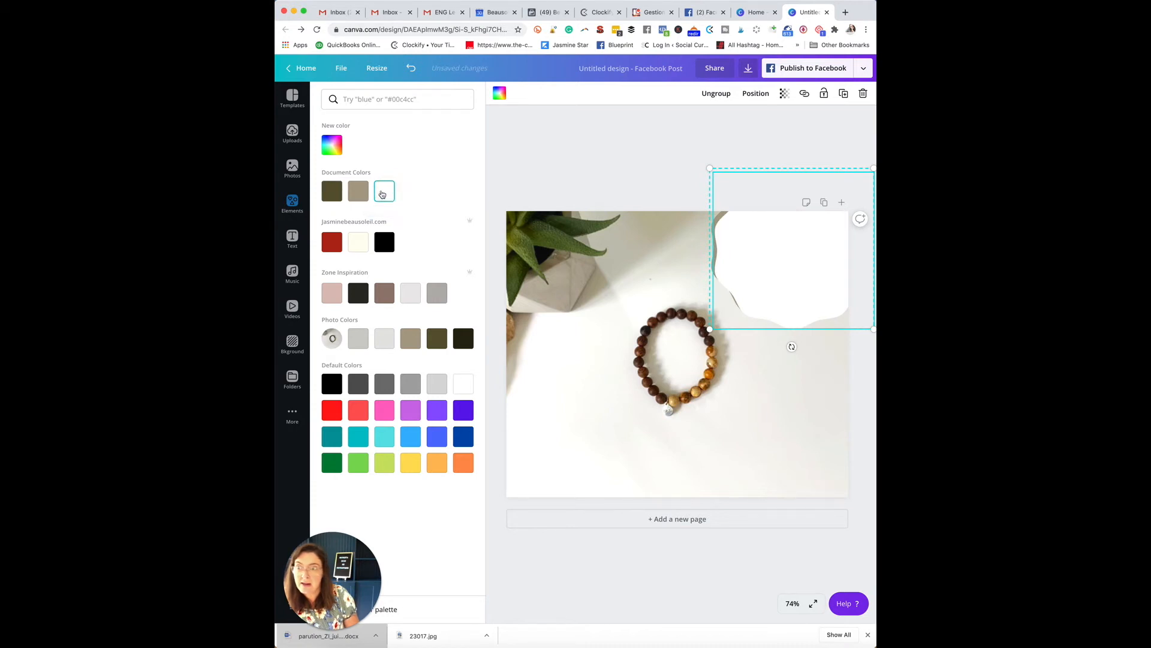
left_click(436, 336)
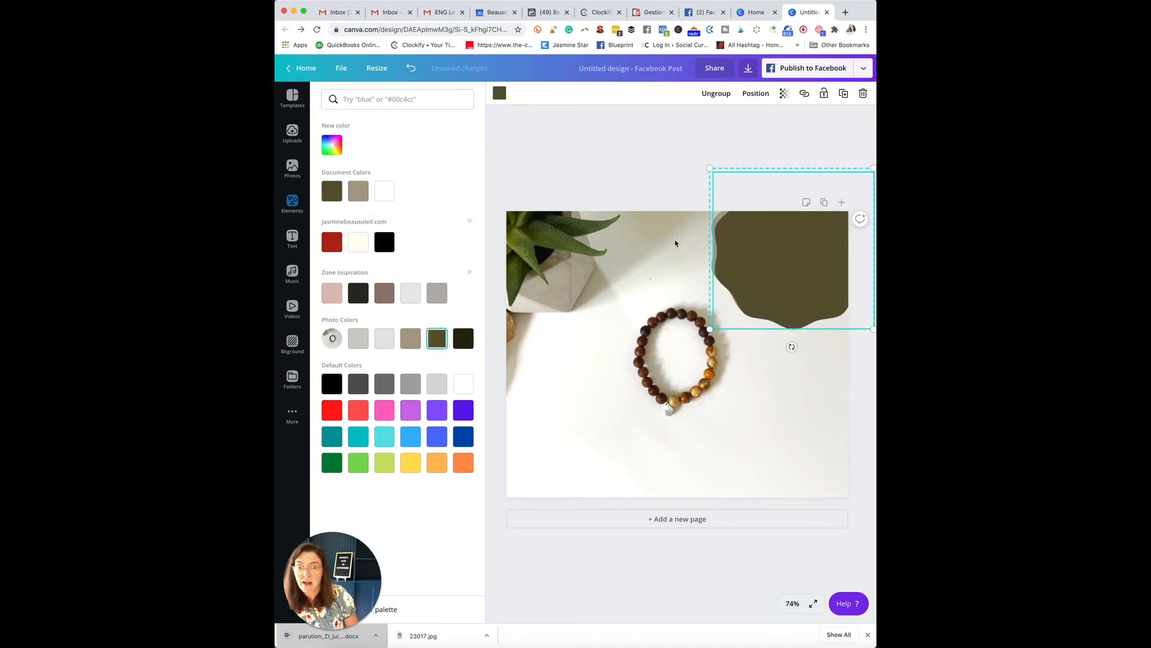
left_click(808, 412)
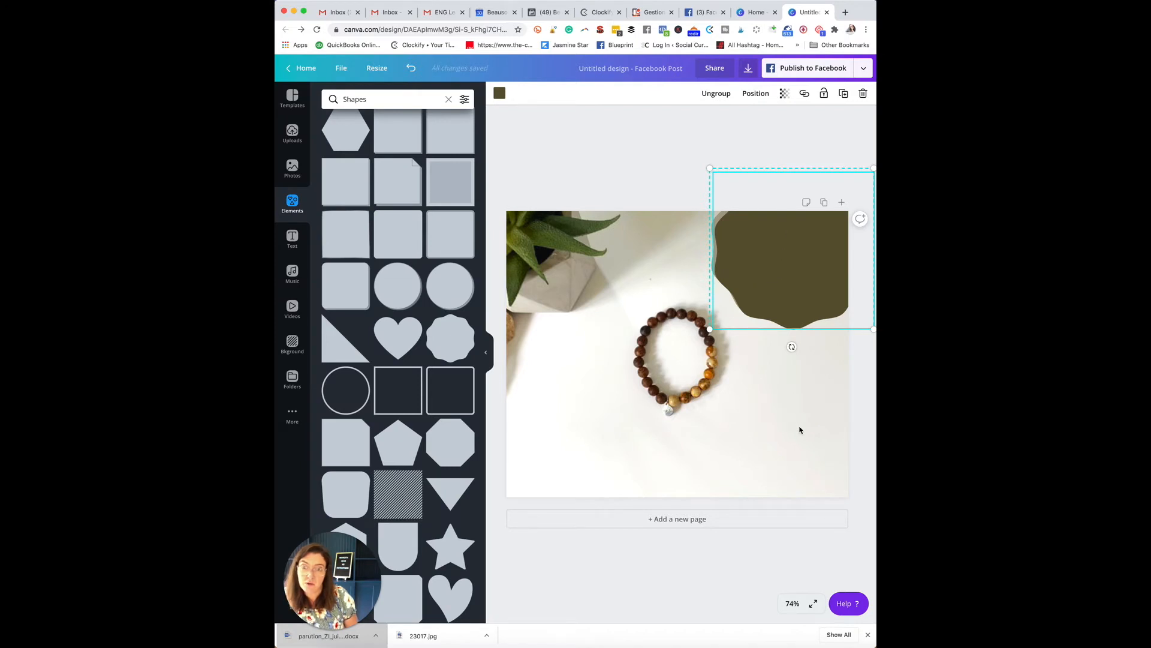
Step: Rotate the badge group counterclockwise so more of the taupe edge shows beside the olive shape
left_click_drag(791, 346, 906, 308)
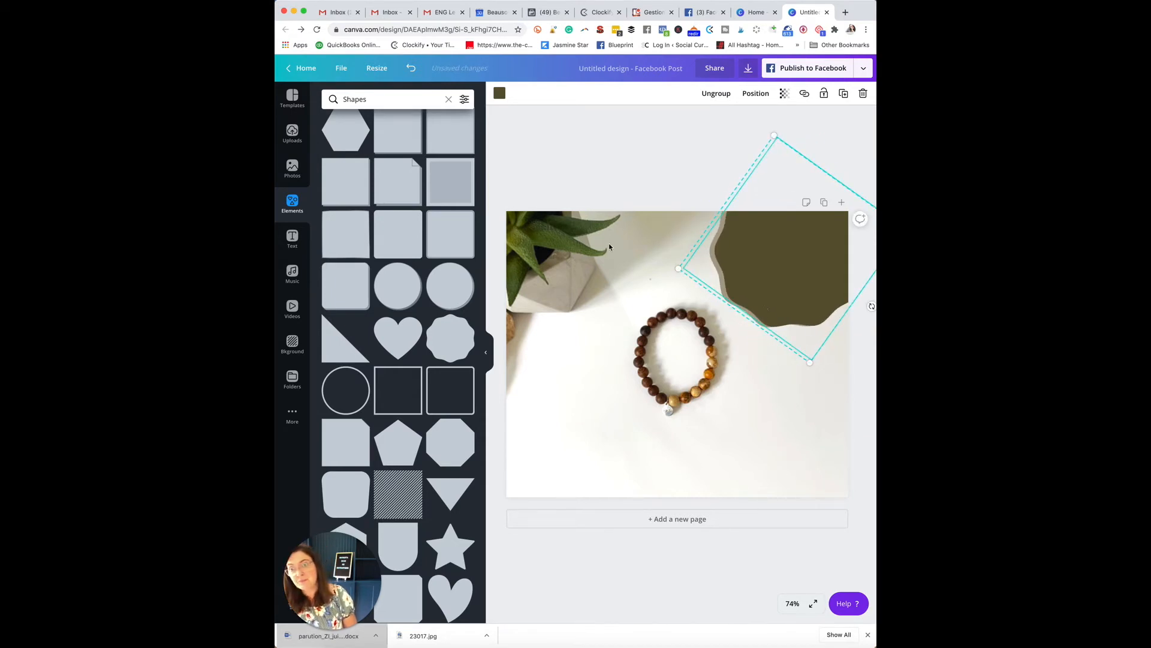
left_click(513, 132)
Step: Add the "Wild SALE, UP TO 50% OFF!" text combination to the page
left_click(302, 247)
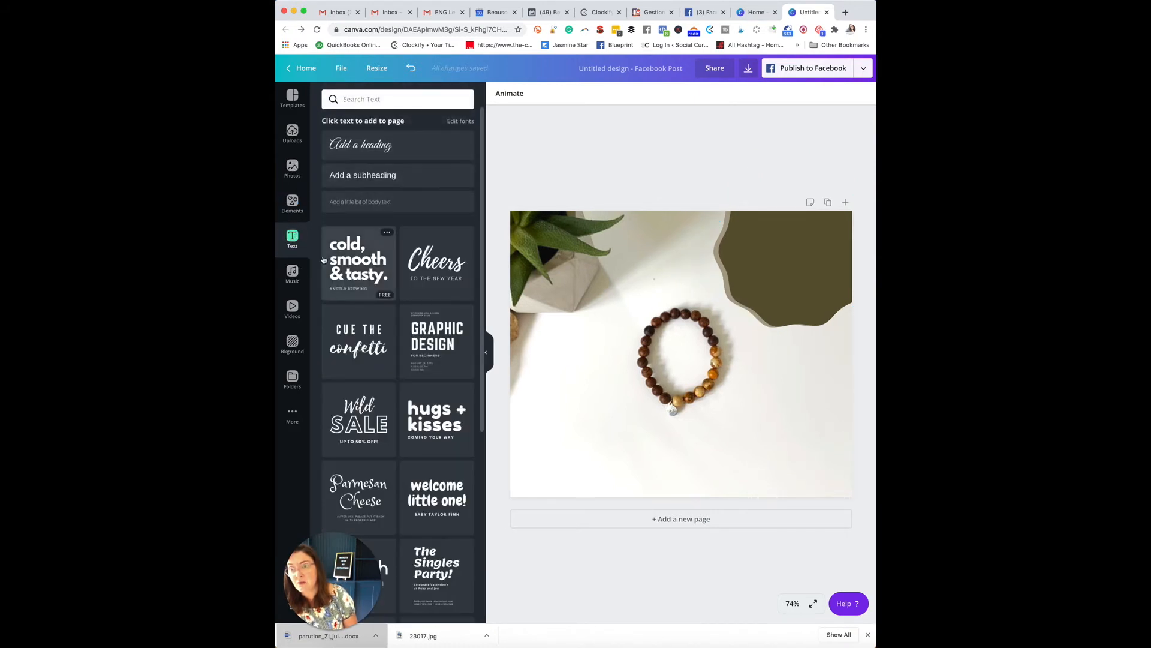
left_click(377, 414)
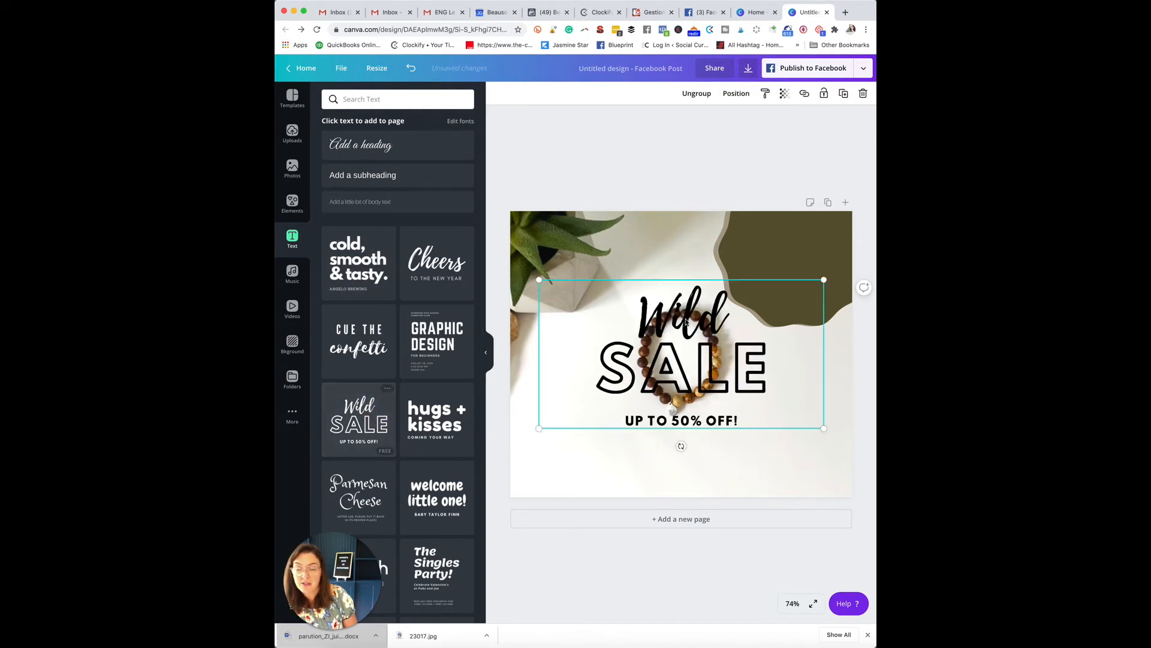
left_click(673, 253)
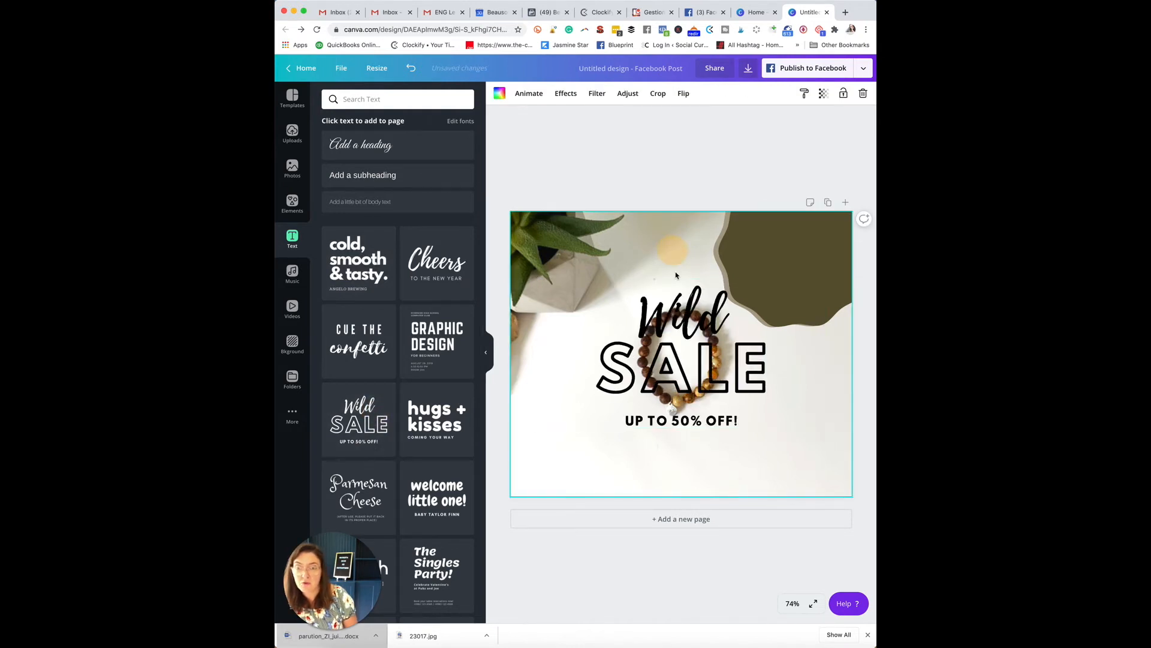
double_click(682, 318)
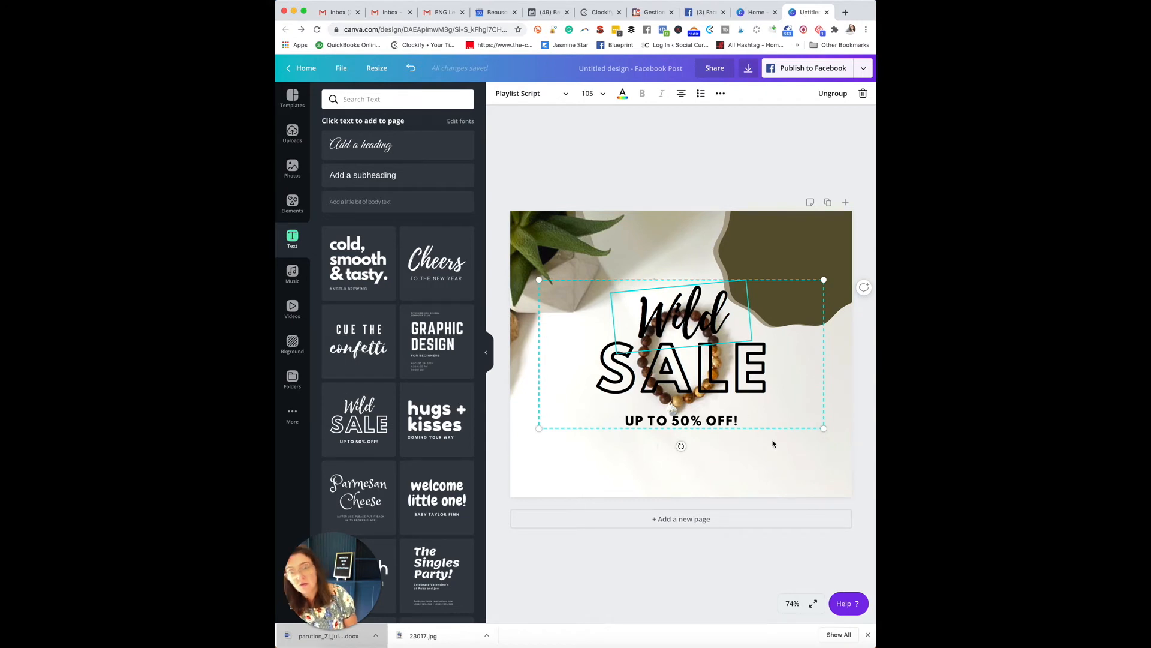
Step: Shrink the Wild SALE text group and place it over the olive badge, with SALE at font size 61.1
left_click_drag(826, 430, 824, 259)
left_click_drag(739, 285, 717, 302)
left_click_drag(792, 277, 798, 280)
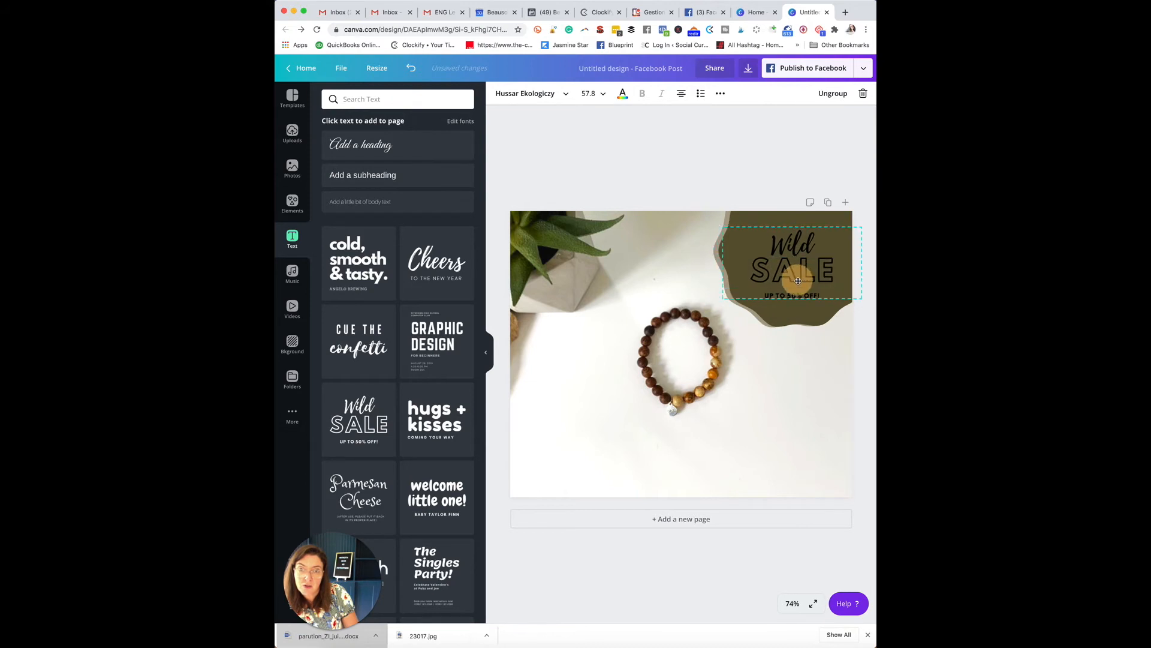
left_click_drag(720, 301, 712, 307)
left_click_drag(787, 272, 790, 277)
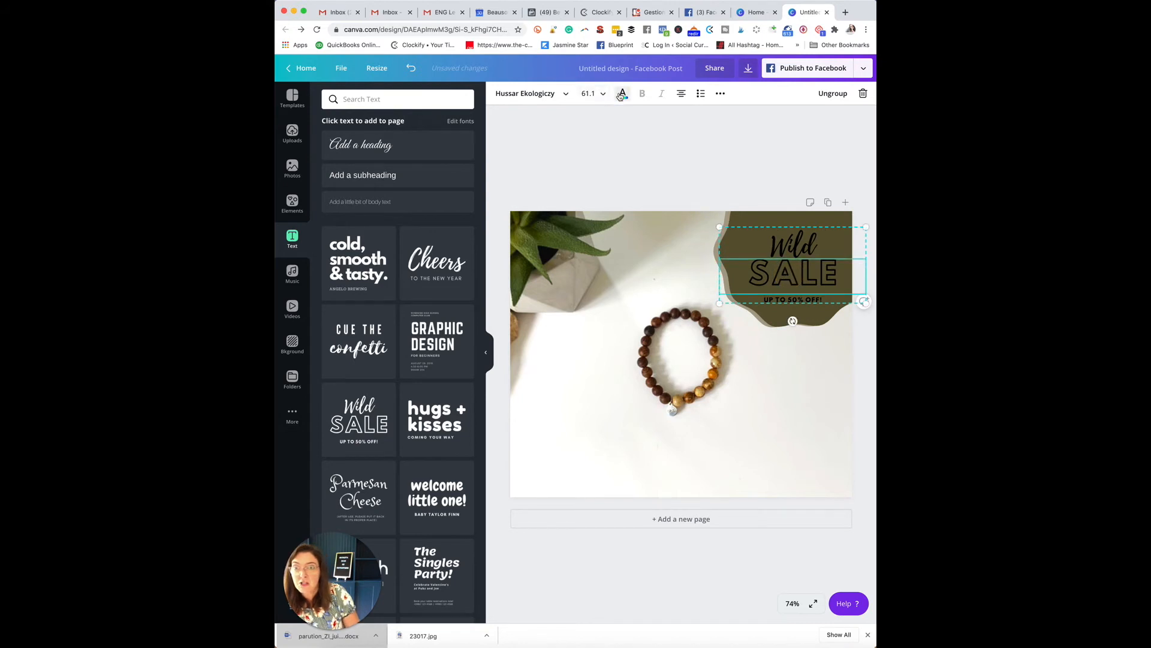
Step: Colour the "SALE", "Wild" and "UP TO 50% OFF!" texts white
left_click(621, 95)
left_click(412, 191)
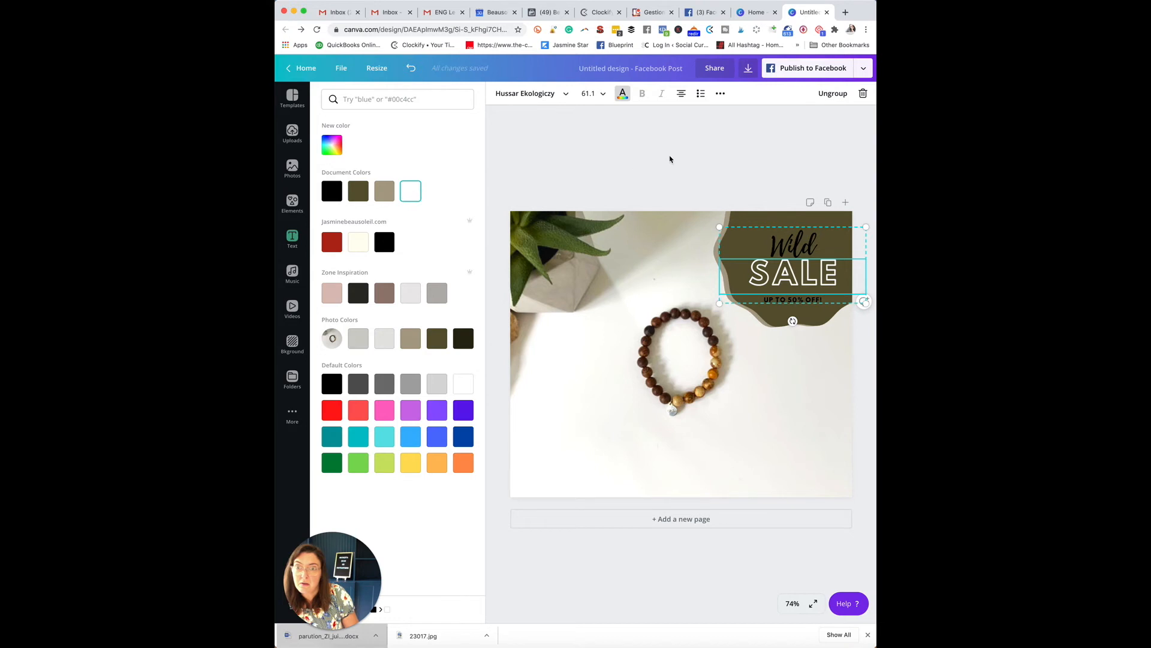
left_click(795, 244)
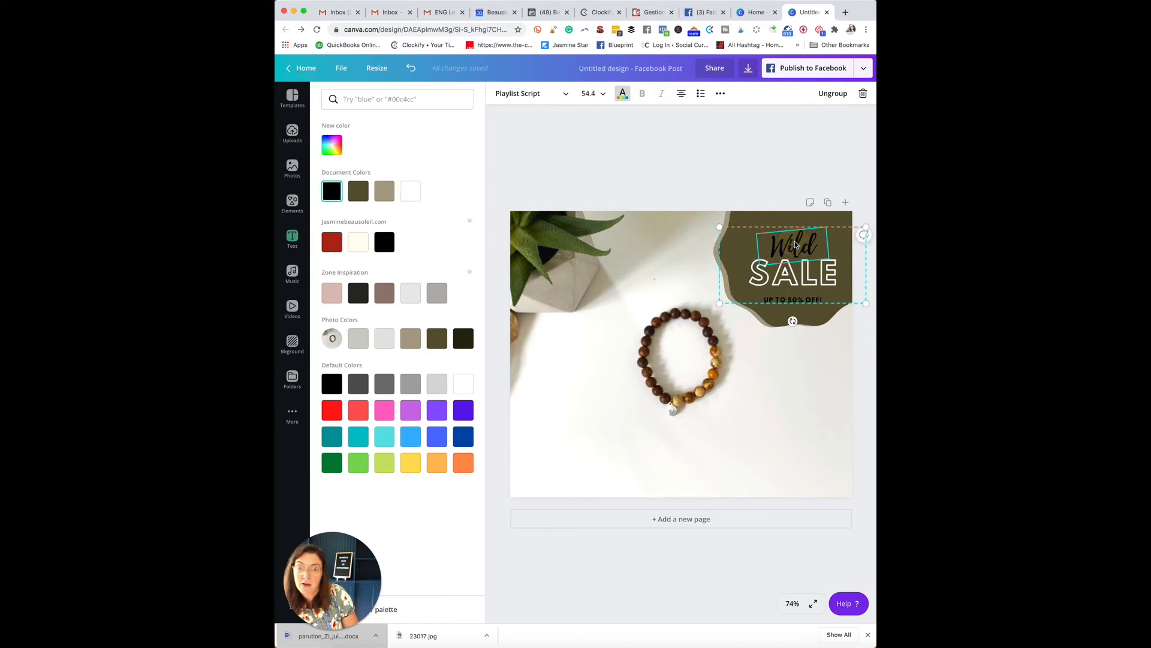
left_click(412, 192)
left_click(792, 300)
left_click(411, 191)
left_click(677, 152)
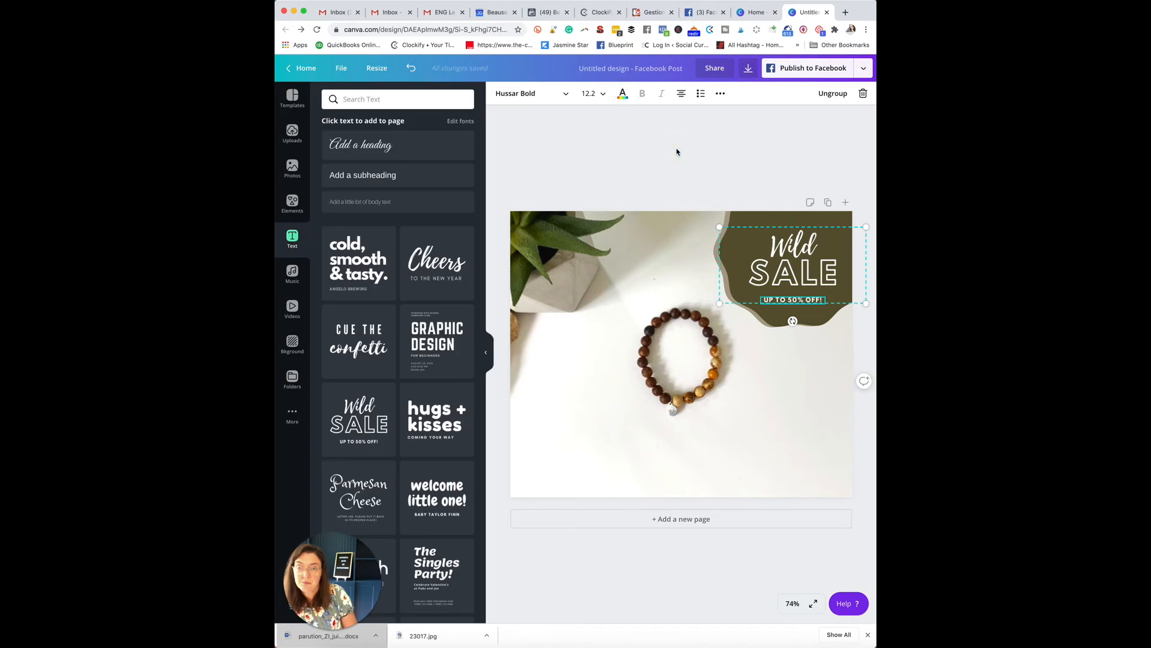
left_click(720, 161)
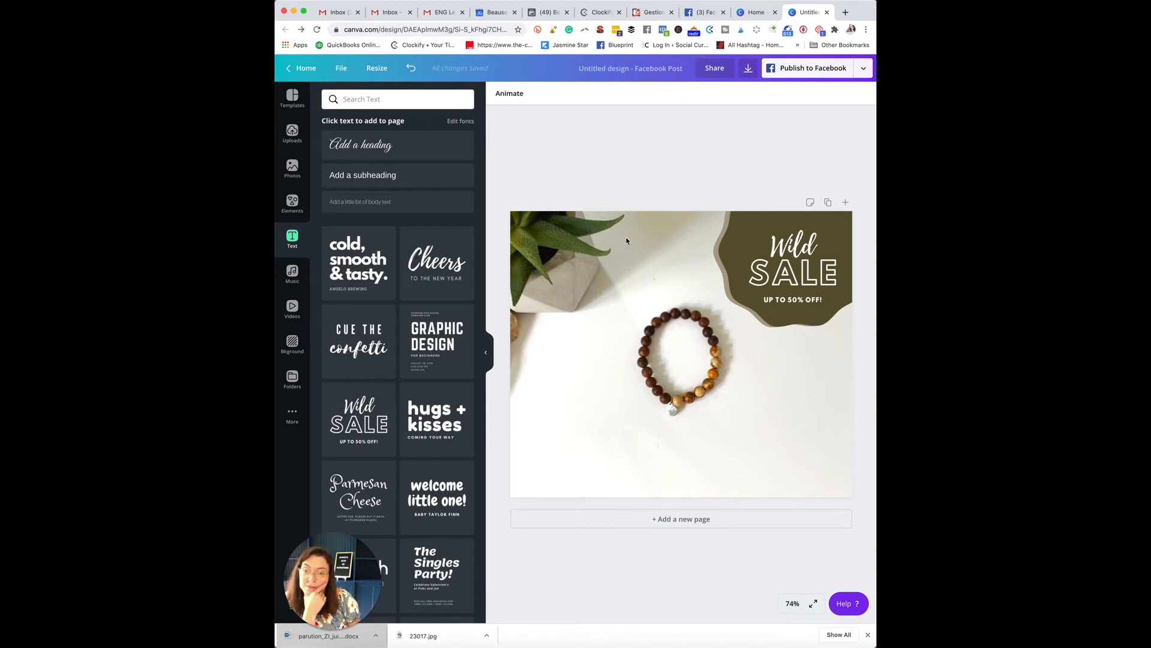
Step: Search the design elements for "leaves"
left_click(292, 204)
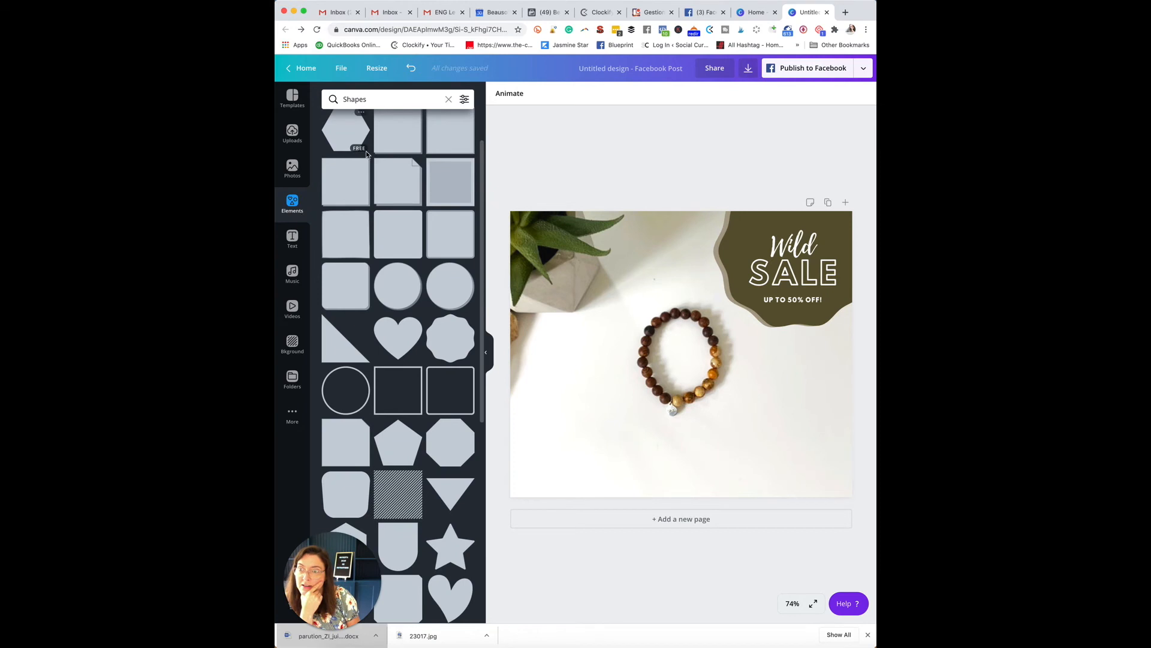
scroll(399, 180, "up", 2)
left_click(363, 99)
double_click(362, 99)
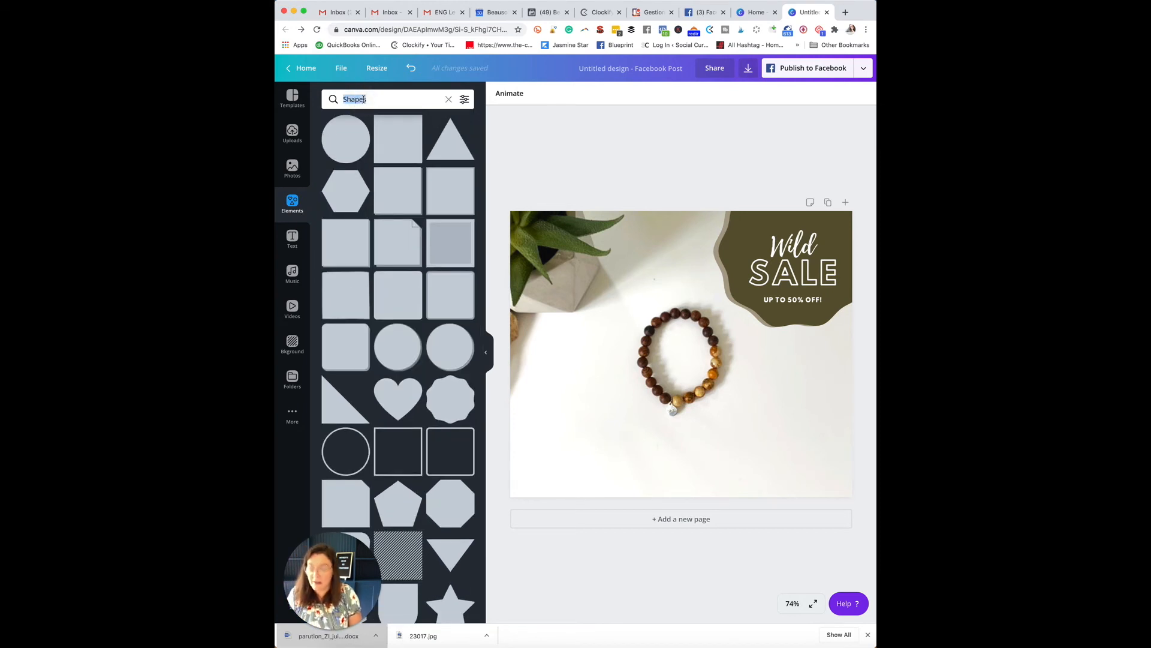
type("feui")
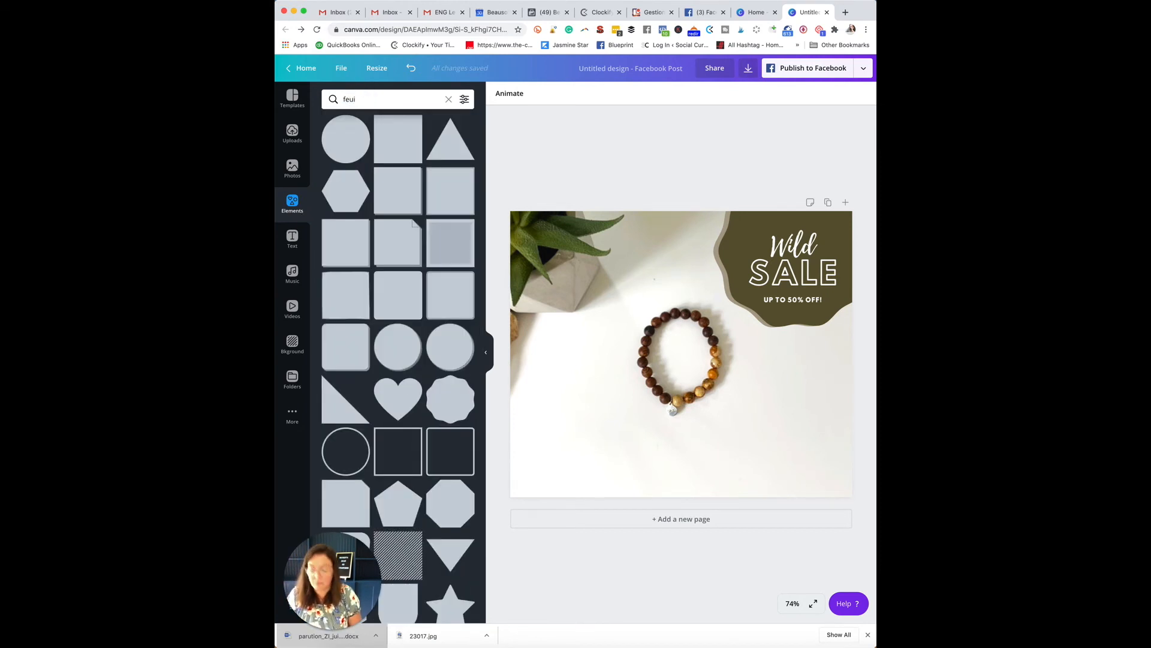
key("BackSpace")
key("BackSpace")
key("BackSpace")
type("lea")
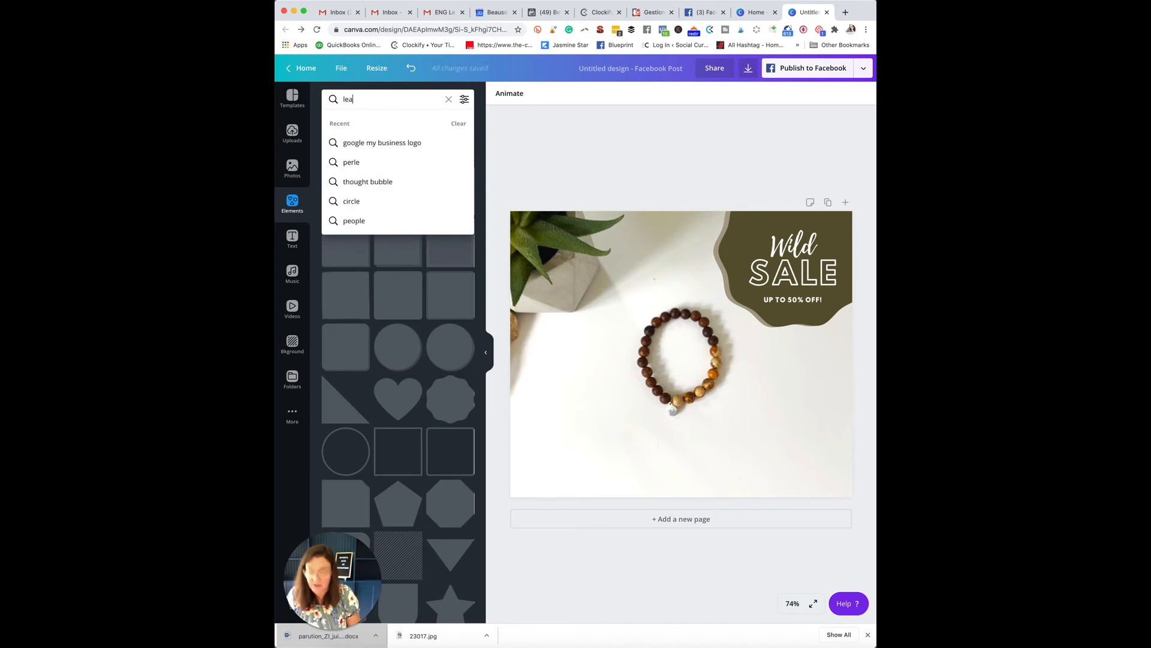
type("ves")
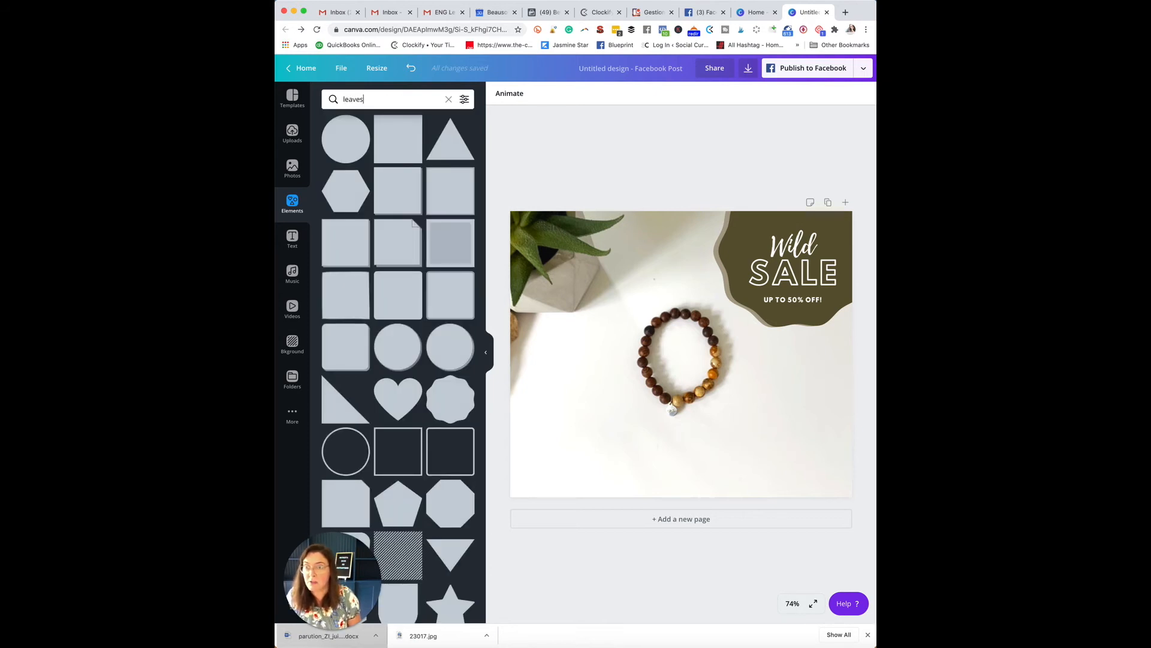
key("Return")
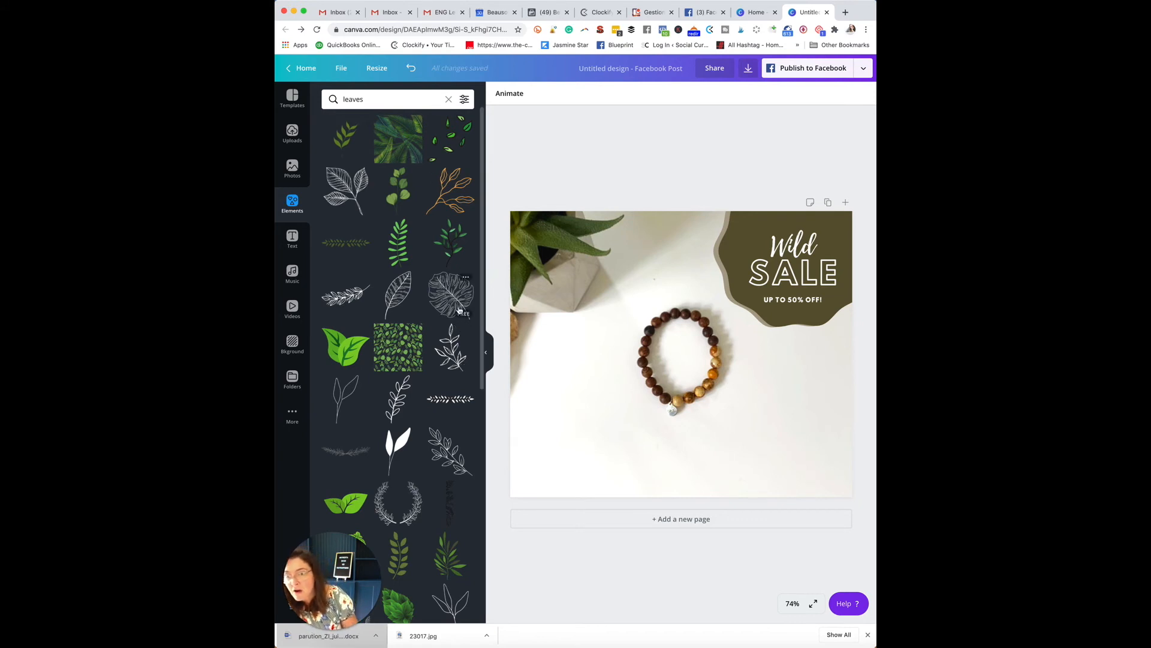
Step: Add an outlined leaf branch from the leaves results and place it in the post's lower-right corner, running partly off the page
scroll(458, 345, "down", 3)
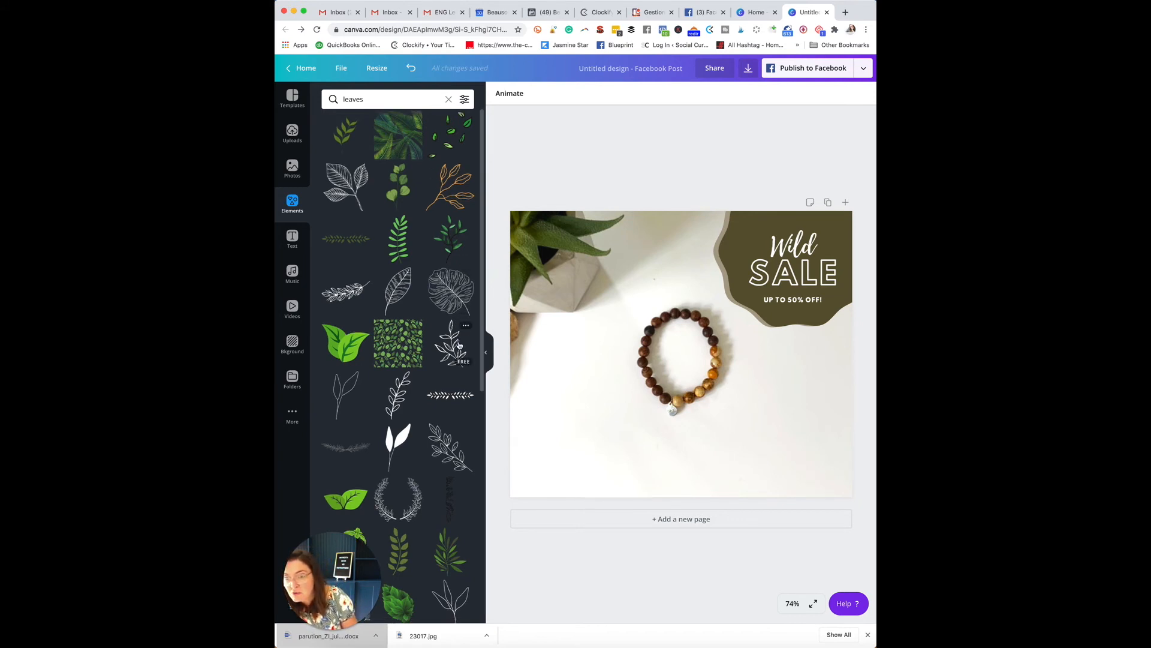
left_click(740, 462)
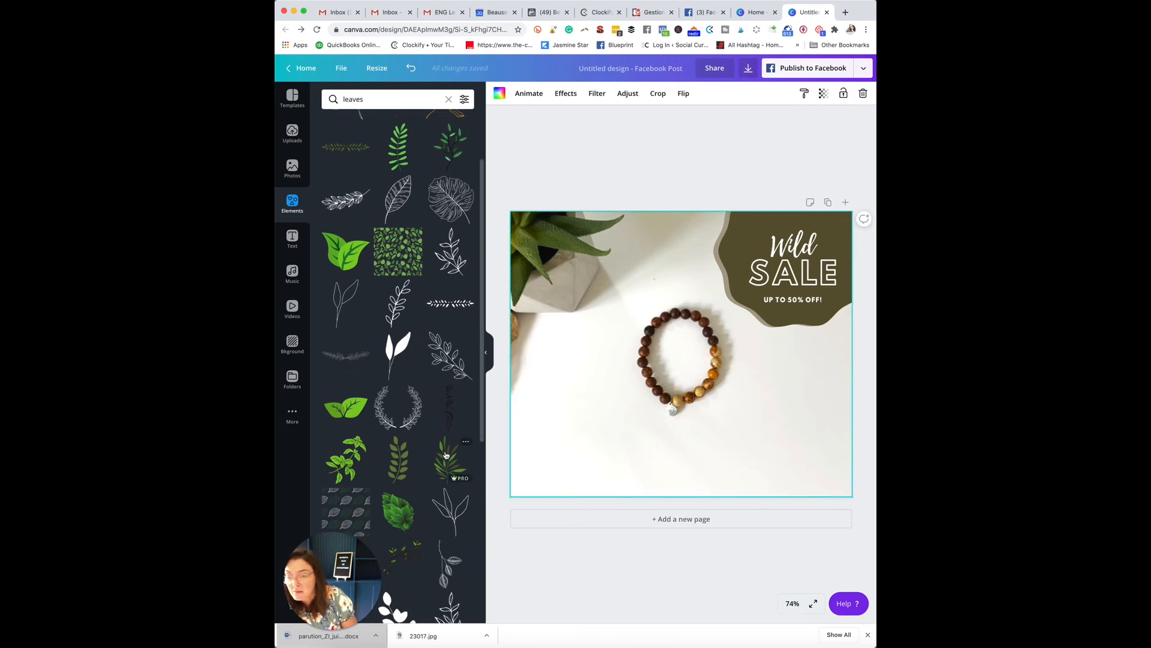
scroll(446, 455, "down", 10)
scroll(446, 455, "down", 5)
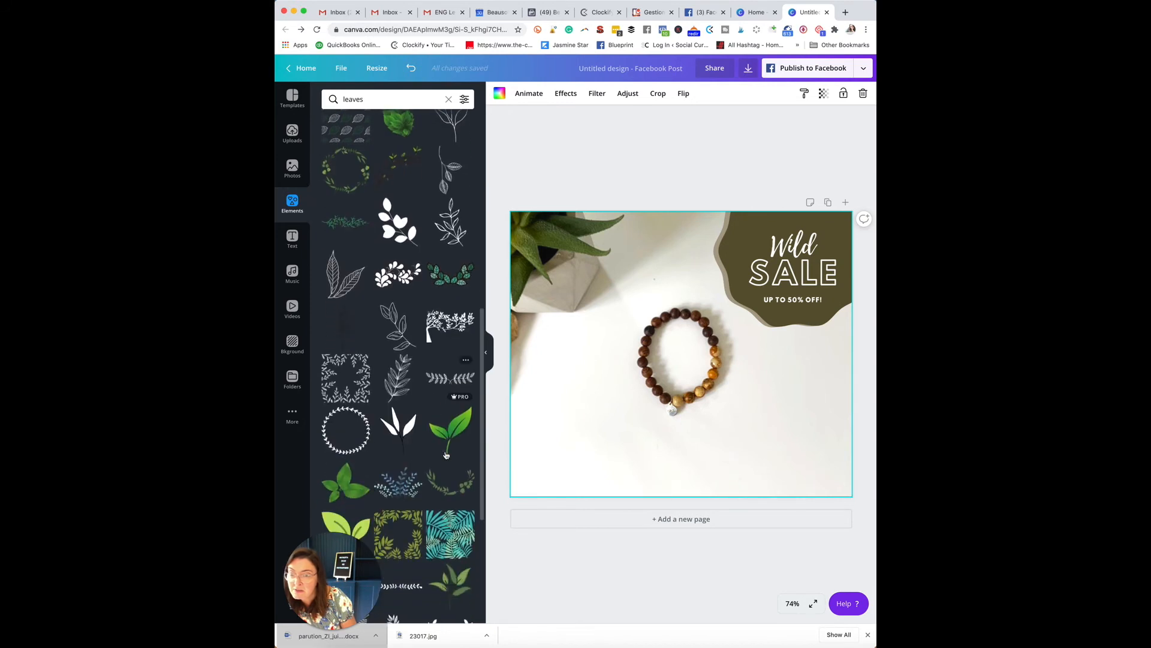
scroll(446, 455, "down", 5)
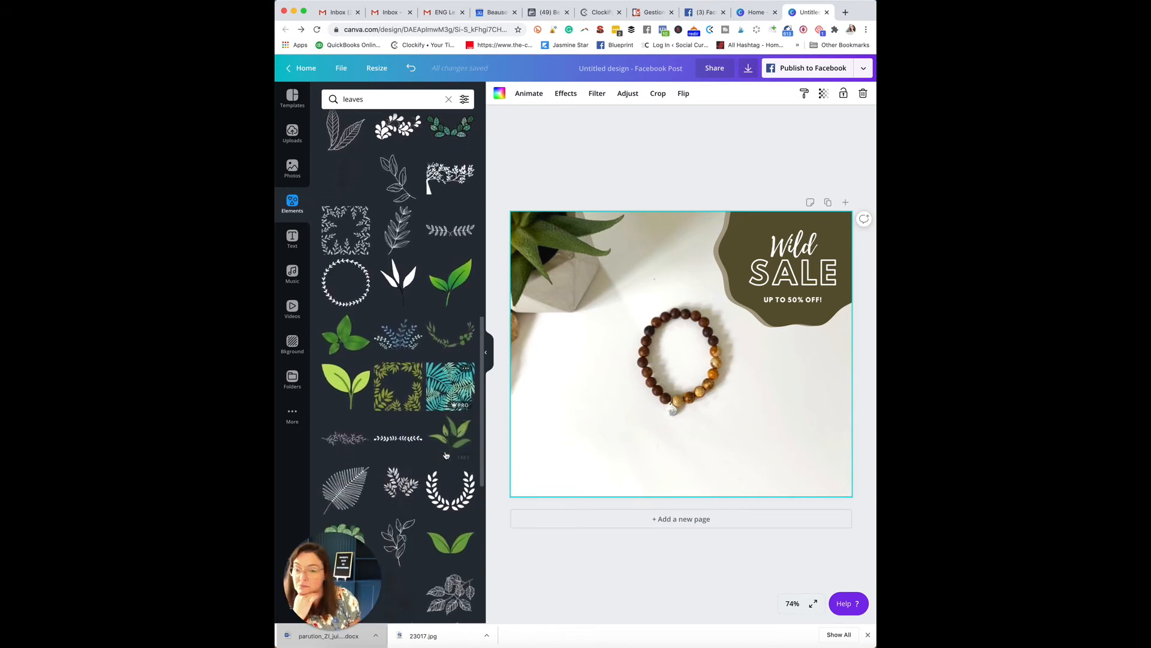
scroll(446, 455, "down", 10)
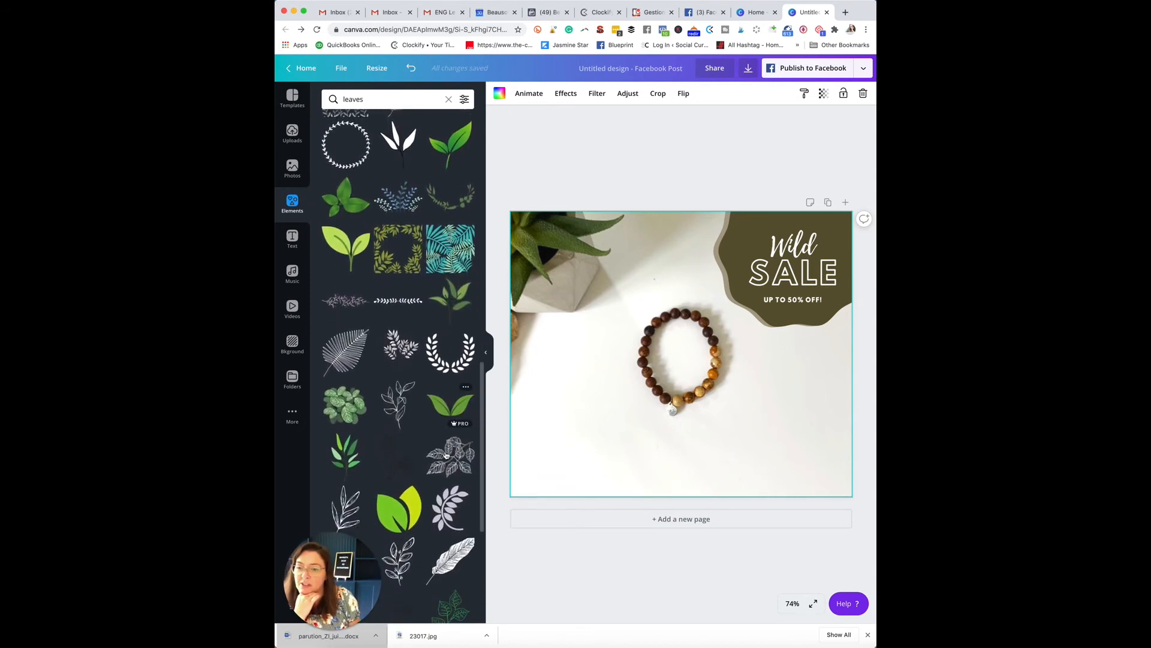
scroll(446, 455, "down", 8)
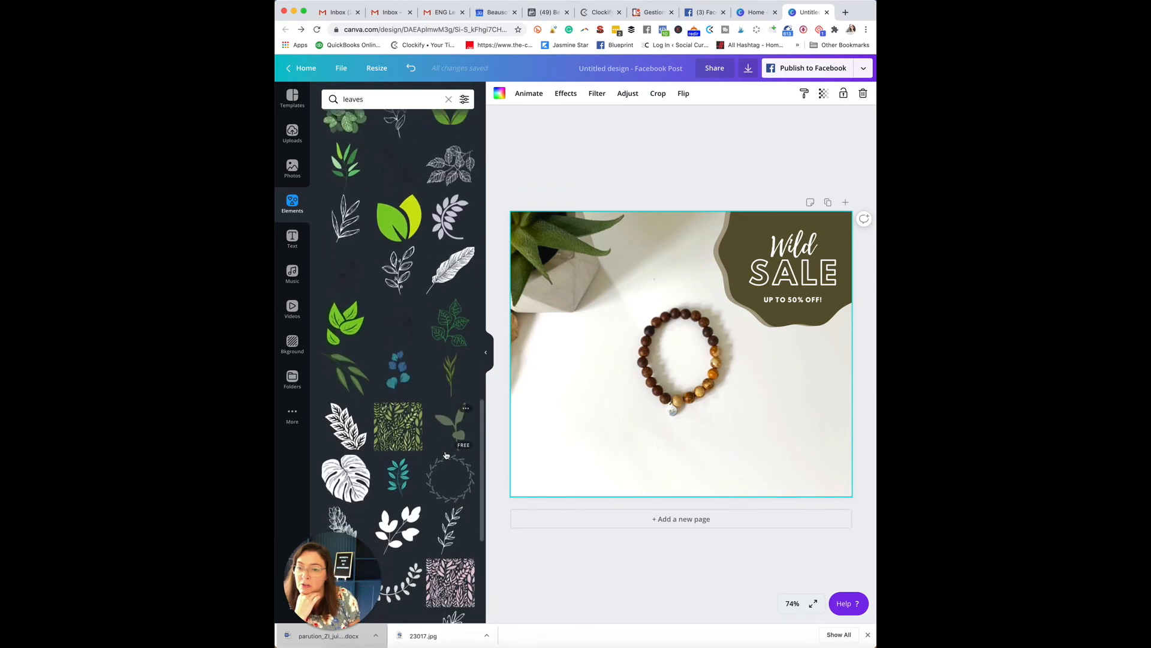
scroll(446, 456, "down", 1)
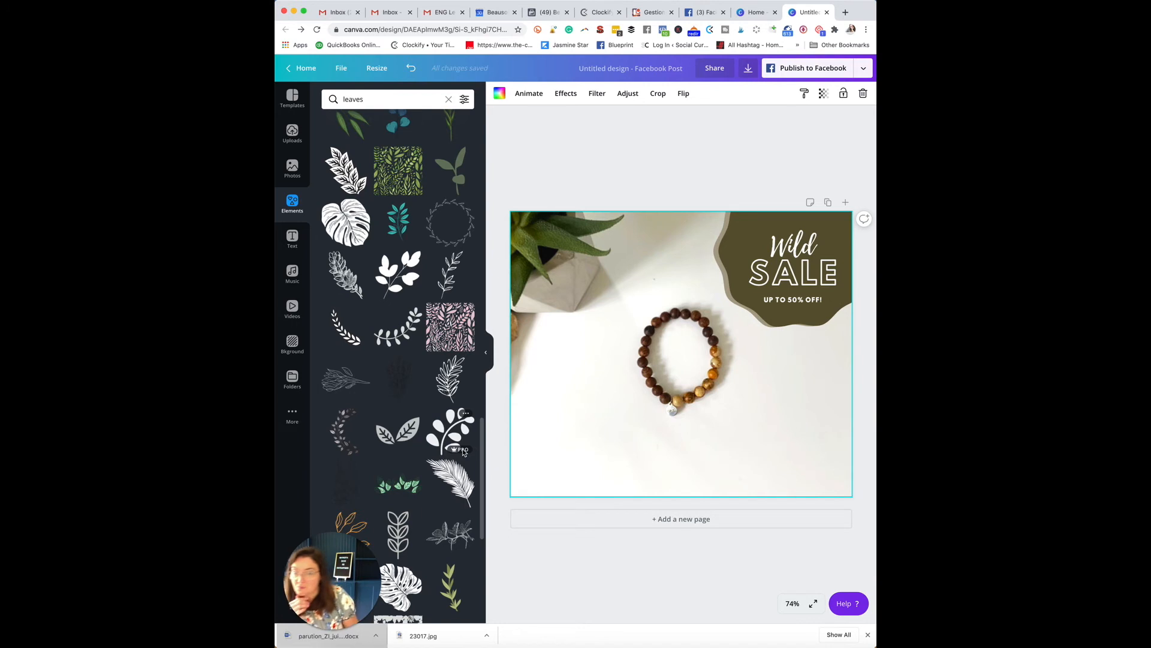
scroll(450, 462, "down", 2)
left_click(456, 480)
mouse_move(689, 359)
left_mouse_down()
mouse_move(841, 502)
mouse_move(835, 481)
left_mouse_up()
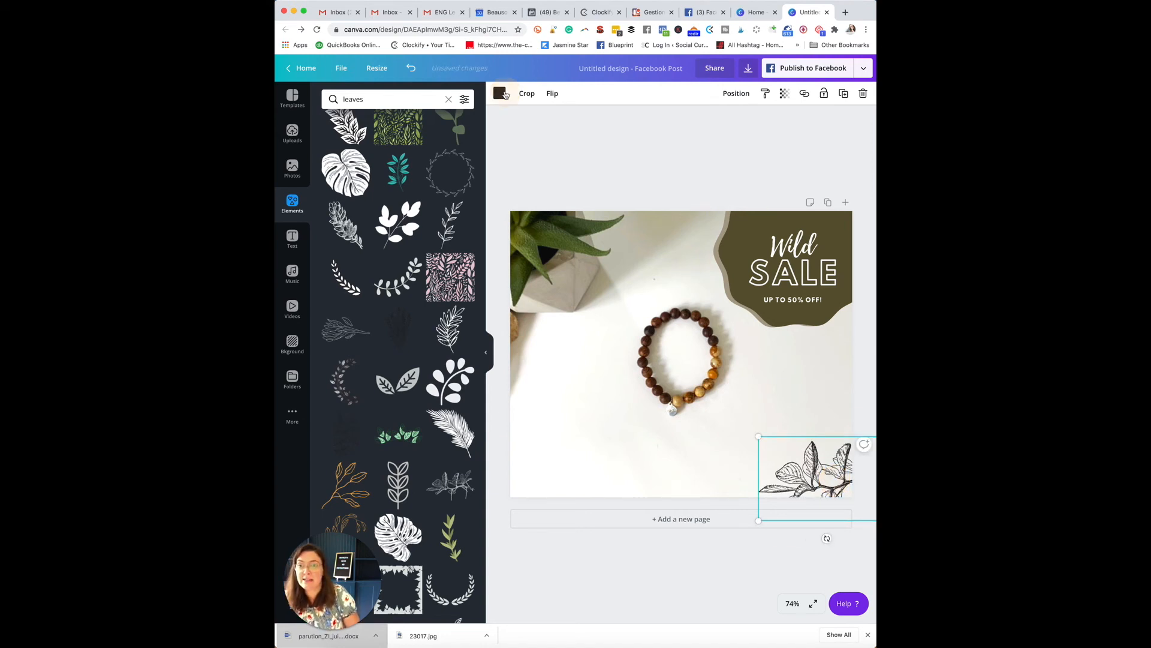
Step: Recolour the leaf branch with the document's taupe colour and place a duplicate of it near the post's lower-left corner
left_click(500, 94)
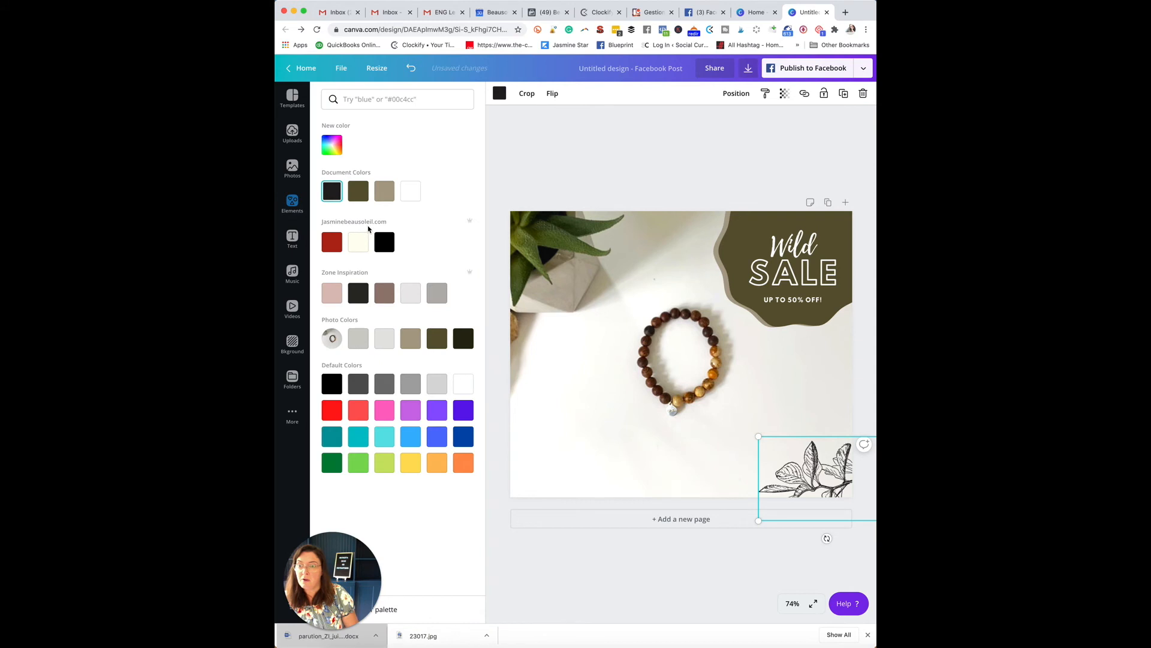
left_click(378, 196)
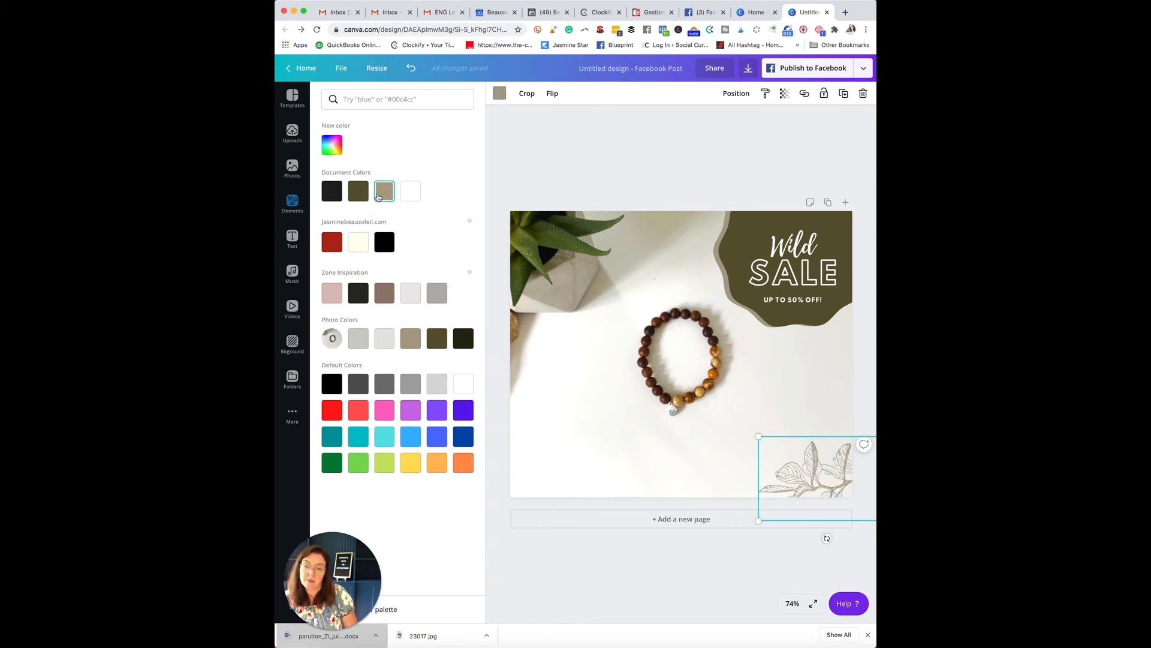
left_click(841, 95)
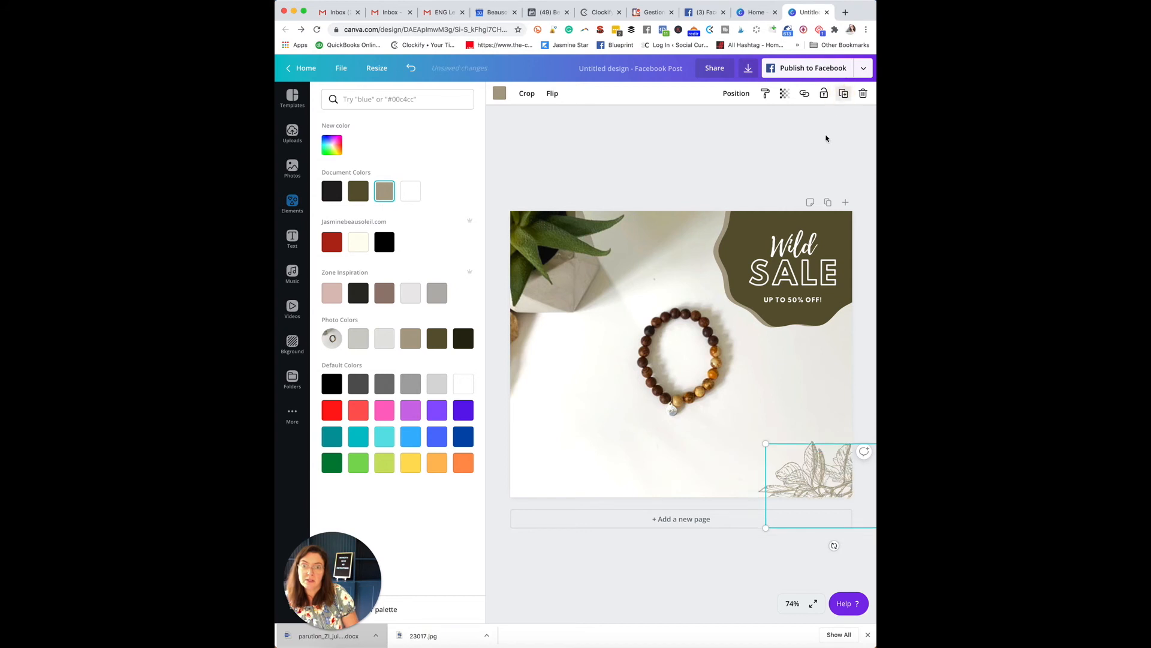
left_click_drag(805, 488, 578, 480)
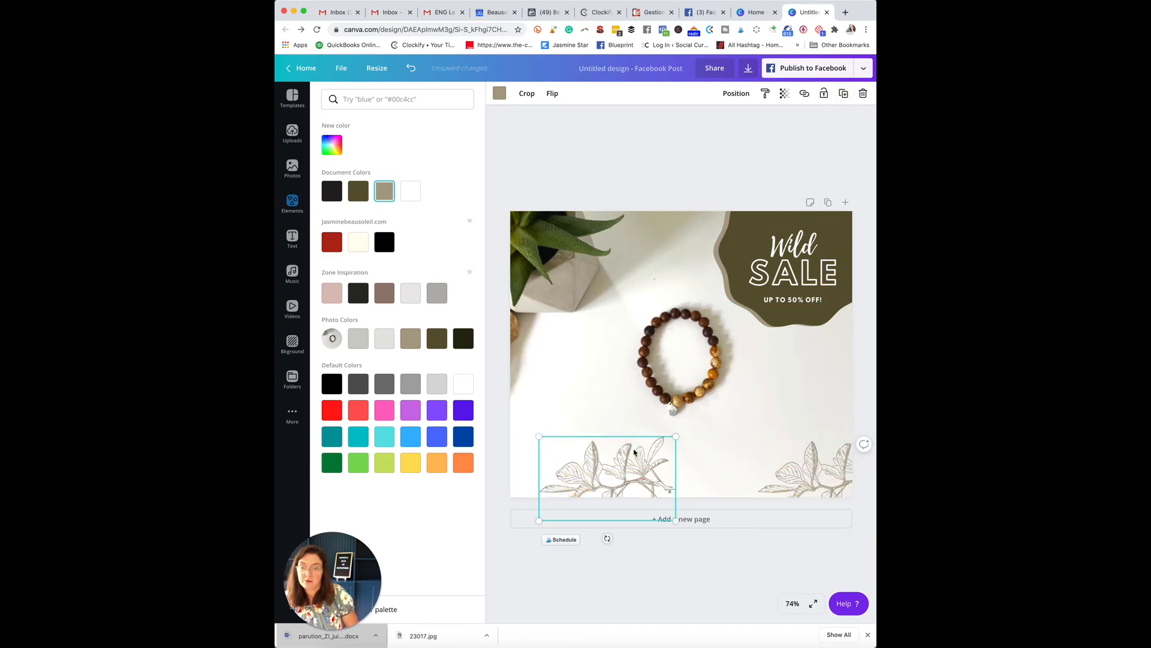
Step: Tilt the duplicated leaf branch slightly clockwise, flip it horizontally and fit it into the post's lower-left corner, partly off the page
mouse_move(606, 538)
left_mouse_down()
mouse_move(521, 514)
mouse_move(550, 427)
mouse_move(571, 418)
mouse_move(511, 430)
mouse_move(489, 536)
mouse_move(583, 585)
mouse_move(621, 542)
mouse_move(599, 553)
mouse_move(604, 545)
left_mouse_up()
left_click(555, 94)
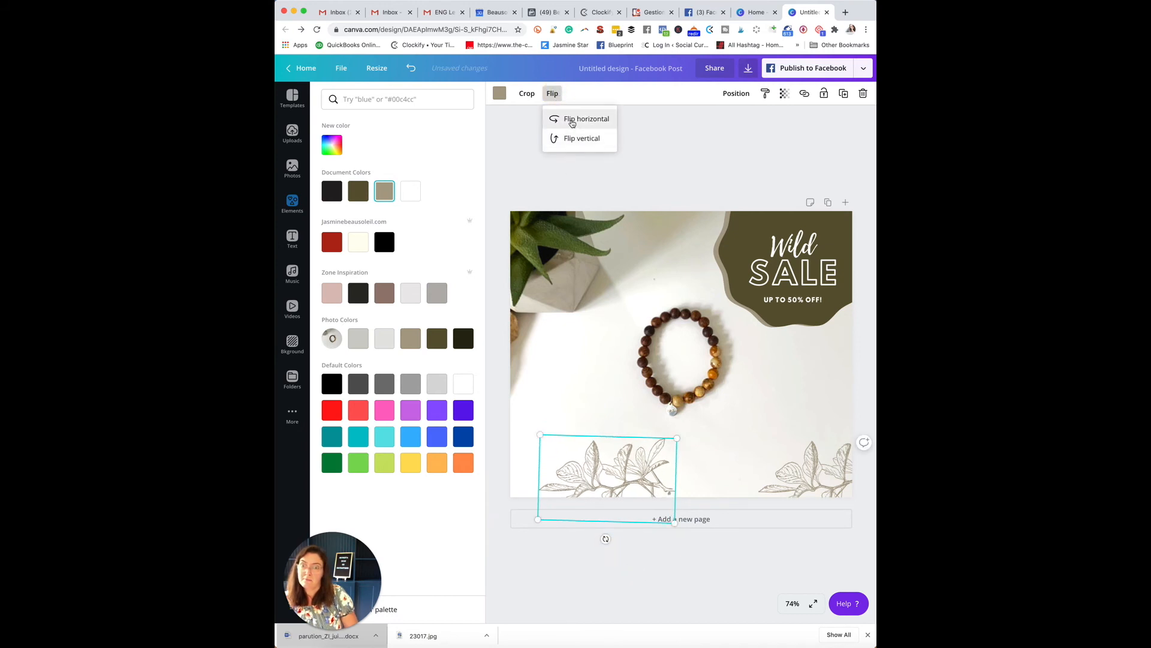
left_click(570, 119)
mouse_move(549, 479)
left_mouse_down()
mouse_move(510, 494)
mouse_move(528, 482)
left_mouse_up()
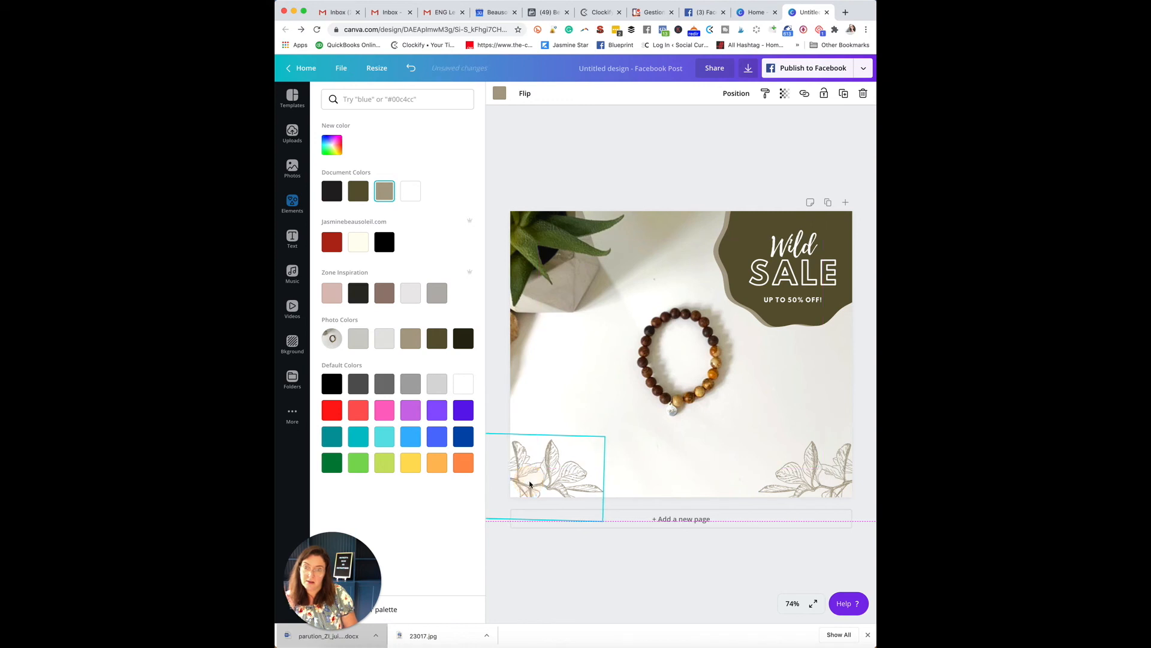
Step: Nudge the lower-left leaf branch down slightly in five small steps to level it with the one in the opposite corner
left_click(671, 463)
left_click(569, 469)
key("Down")
key("Down")
key("Down")
key("Down")
key("Down")
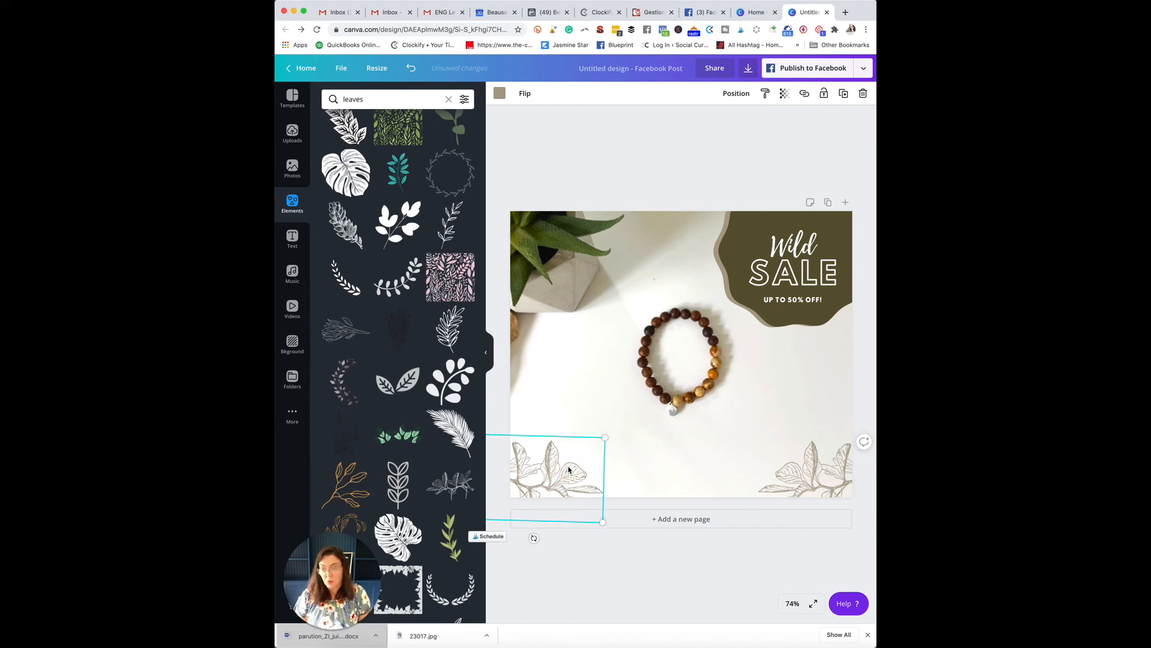
left_click(660, 458)
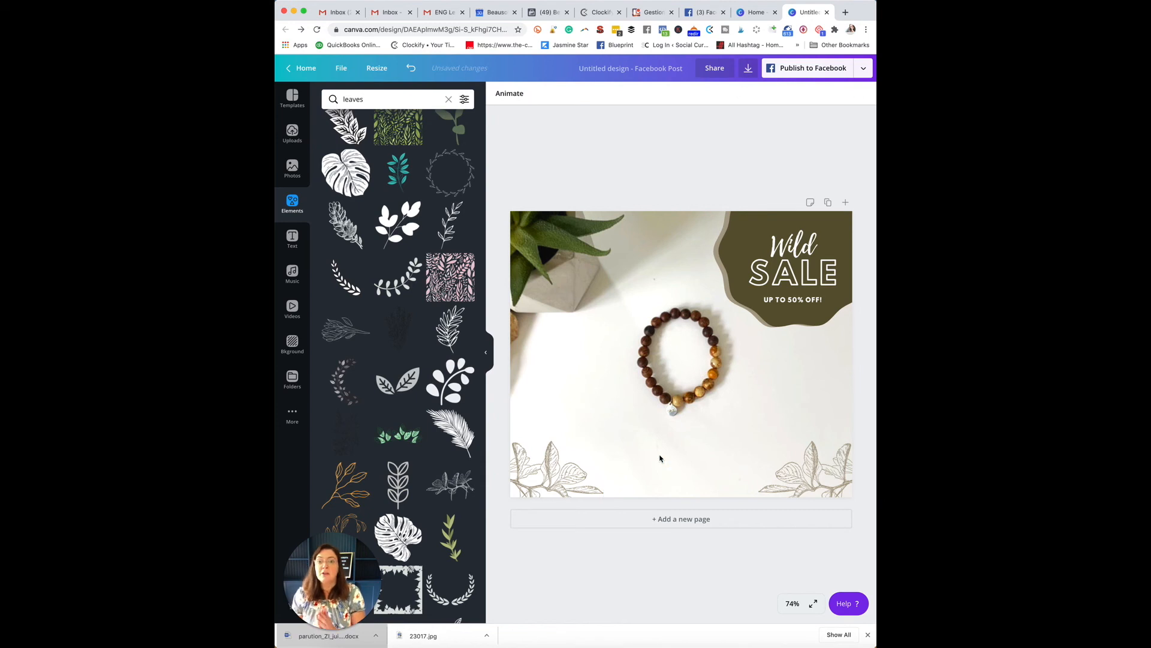